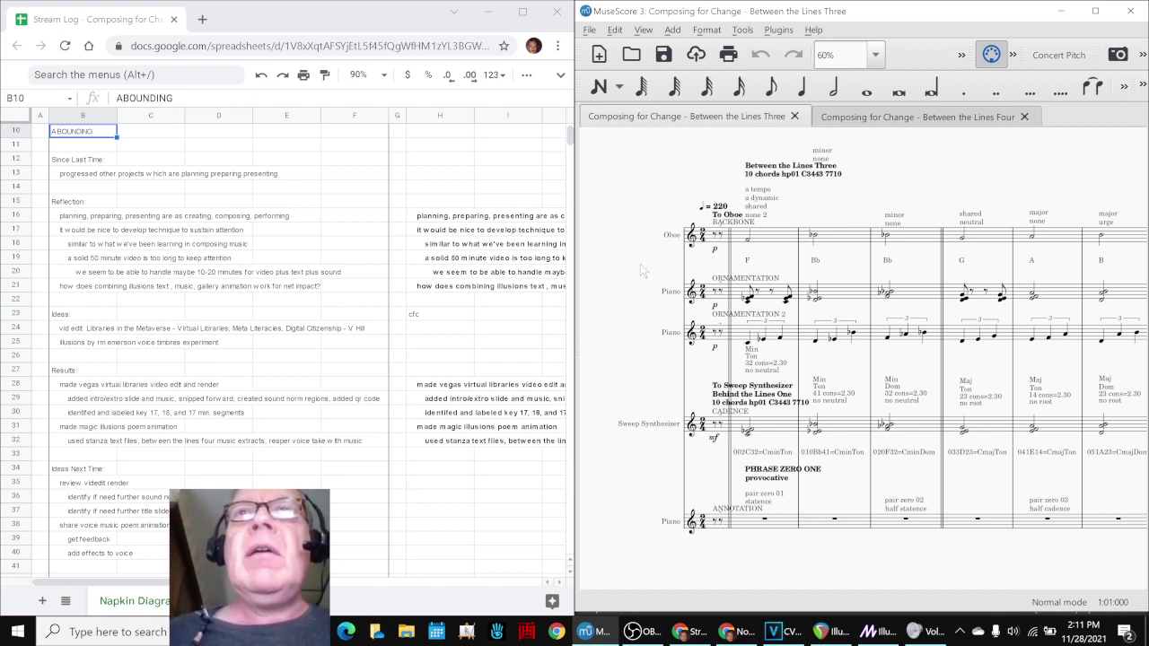
- Play the Between the Lines Three score in MuseScore, then switch to the VEGAS Pro project
key(space)
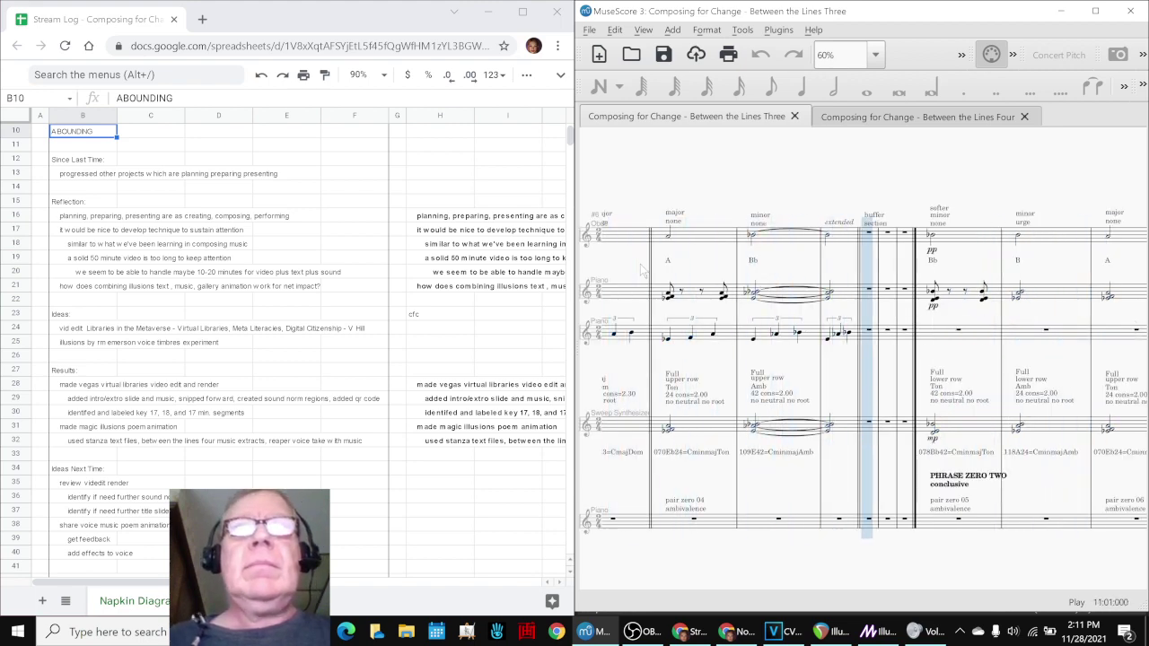
key(alt+Tab)
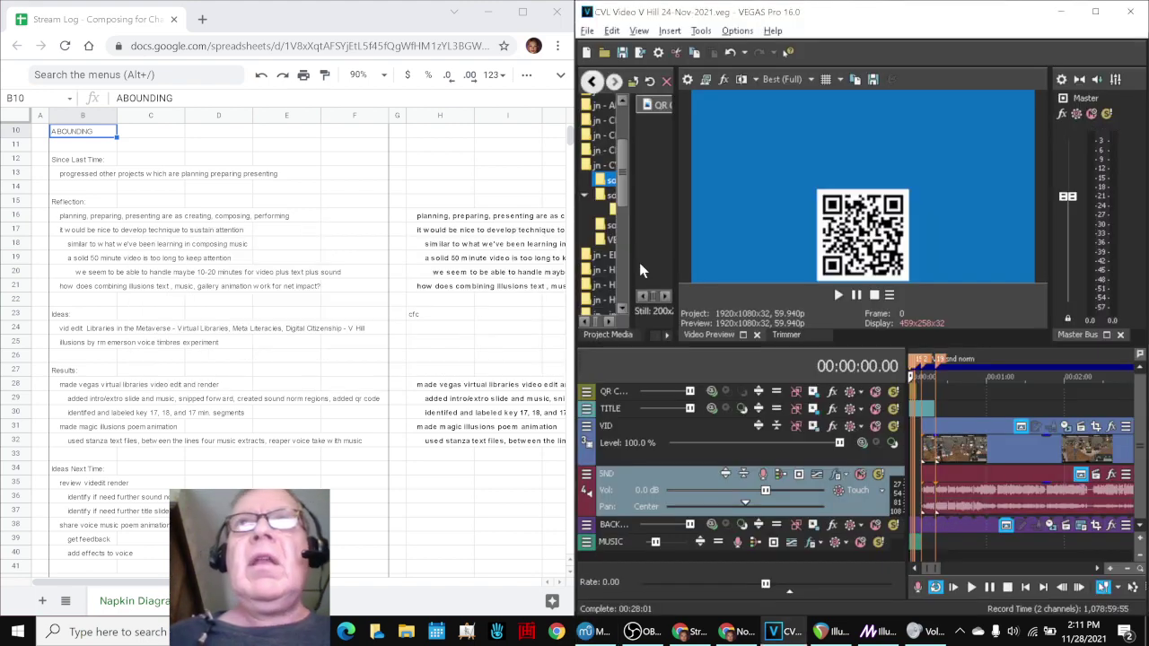
key(space)
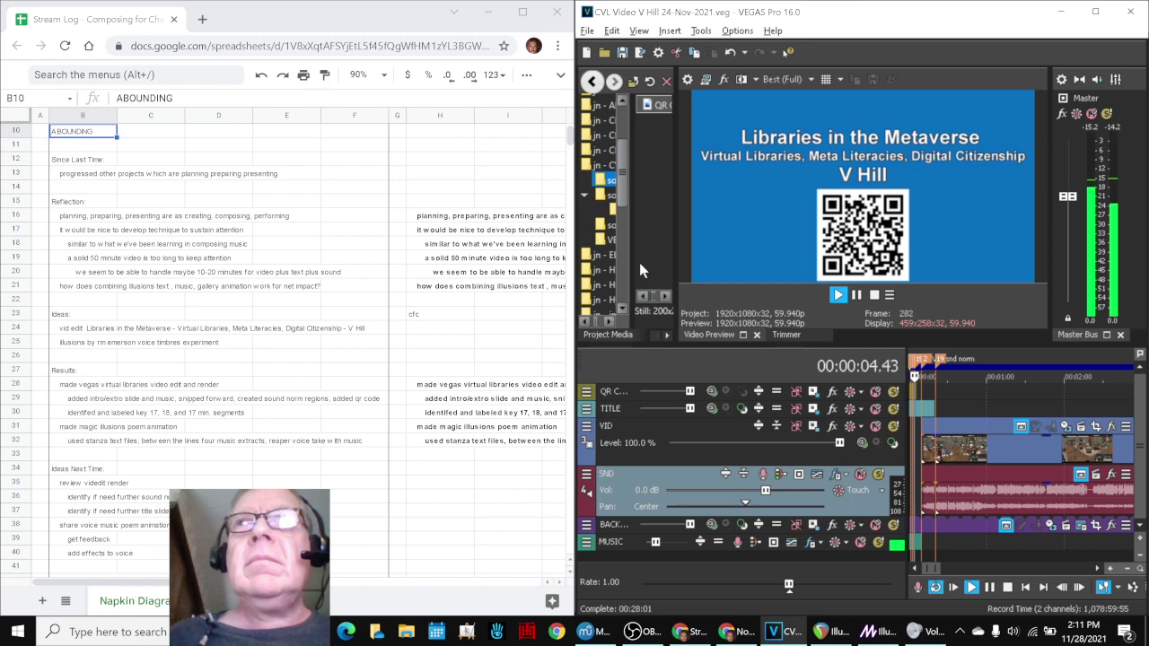
key(space)
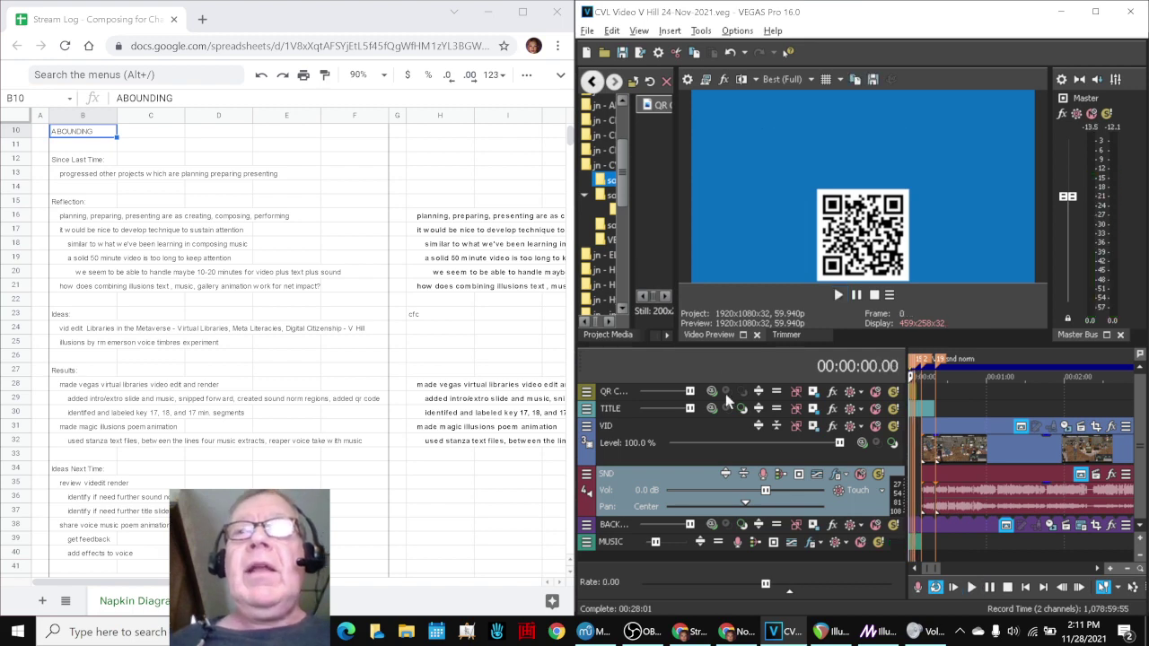
click(633, 632)
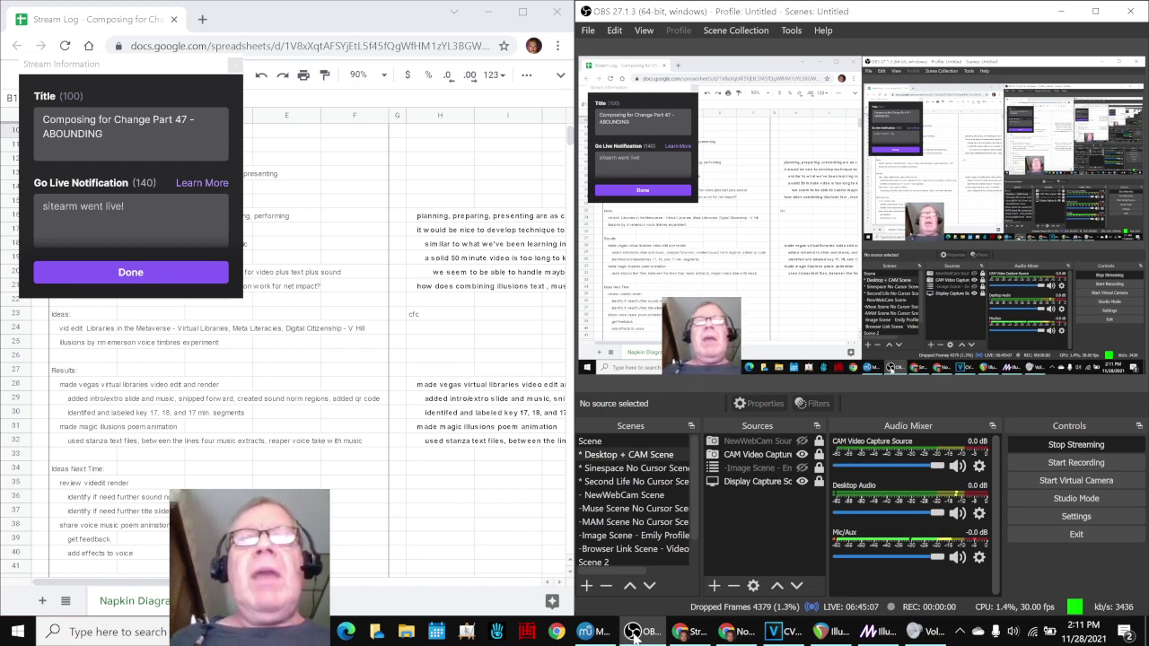
click(634, 632)
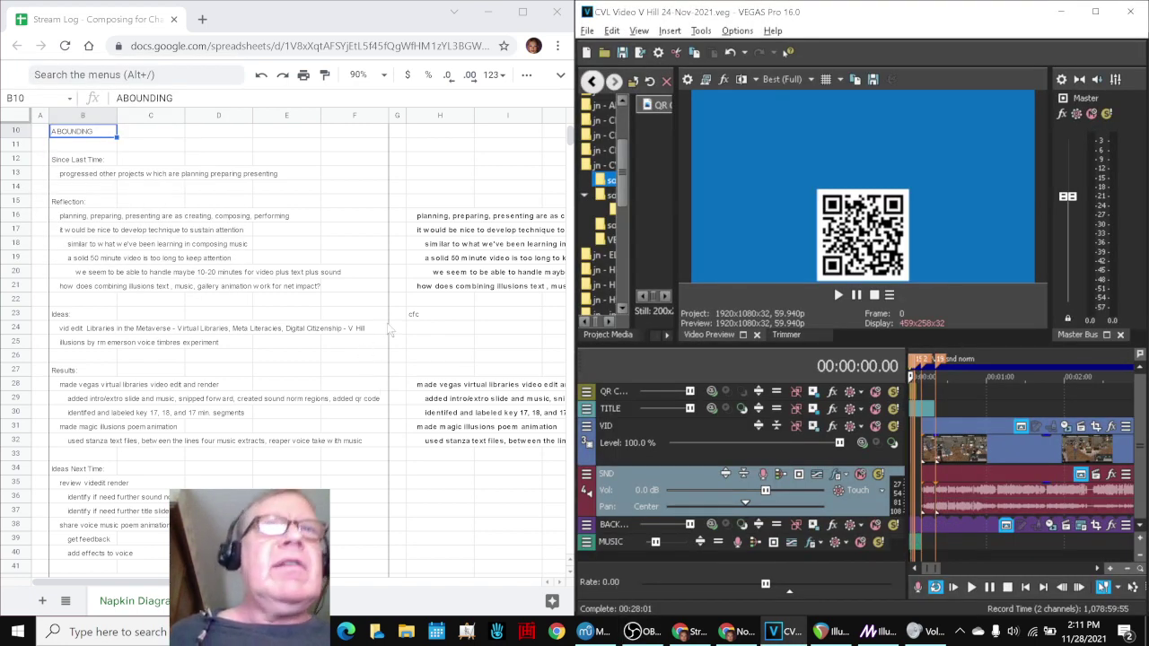
- Select cell H16 and scroll right to read its full reflection note
click(419, 221)
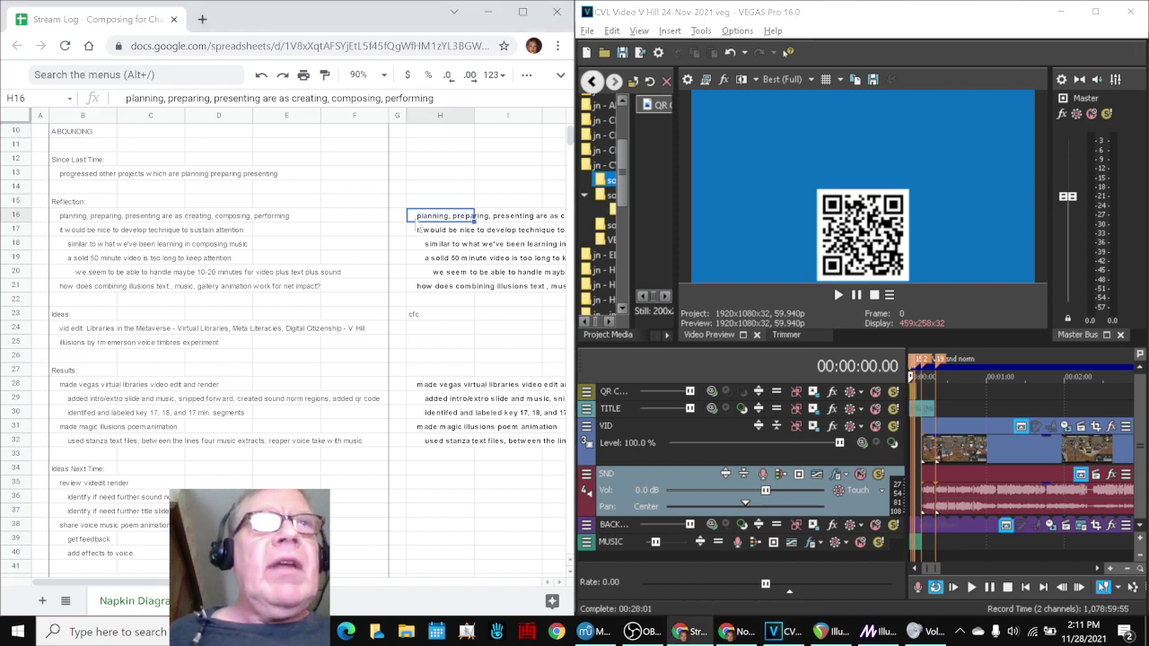
key(Right)
key(Right)
key(Right)
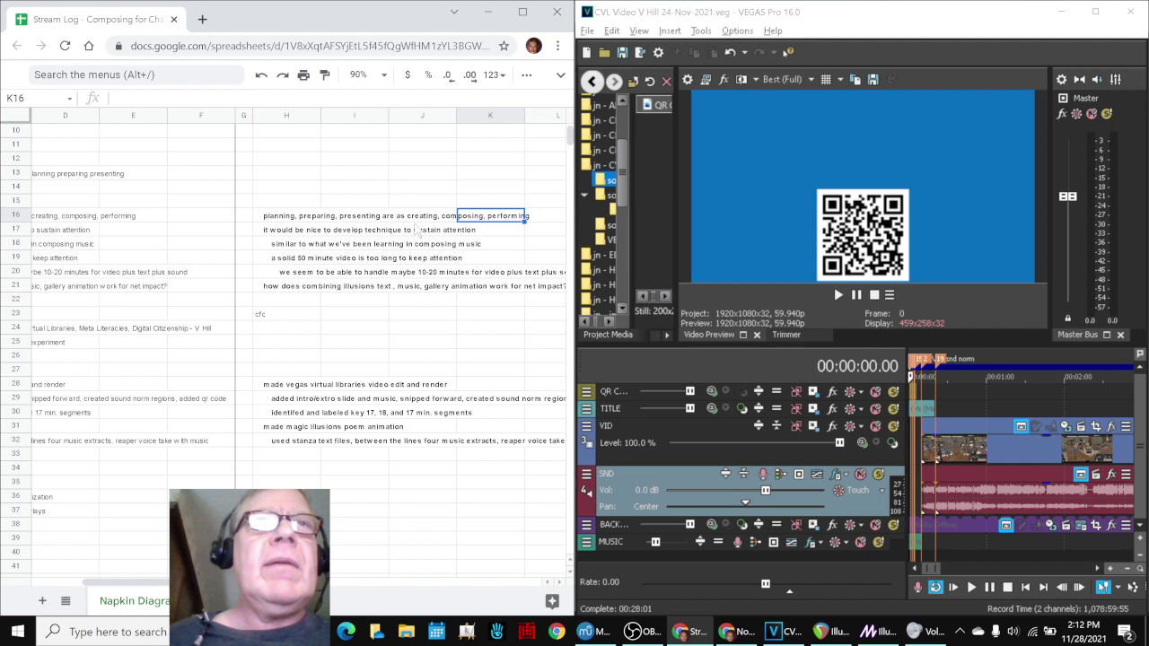
click(269, 220)
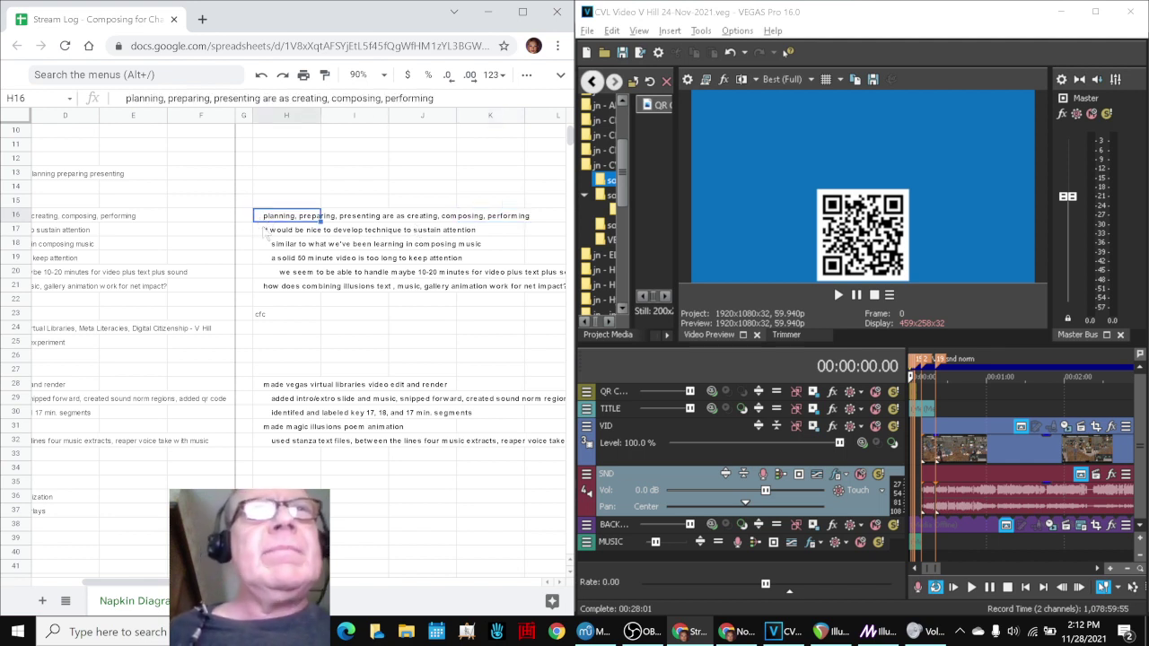
- Read the reflection notes in H17 through H21, then bring MuseScore back up
click(265, 233)
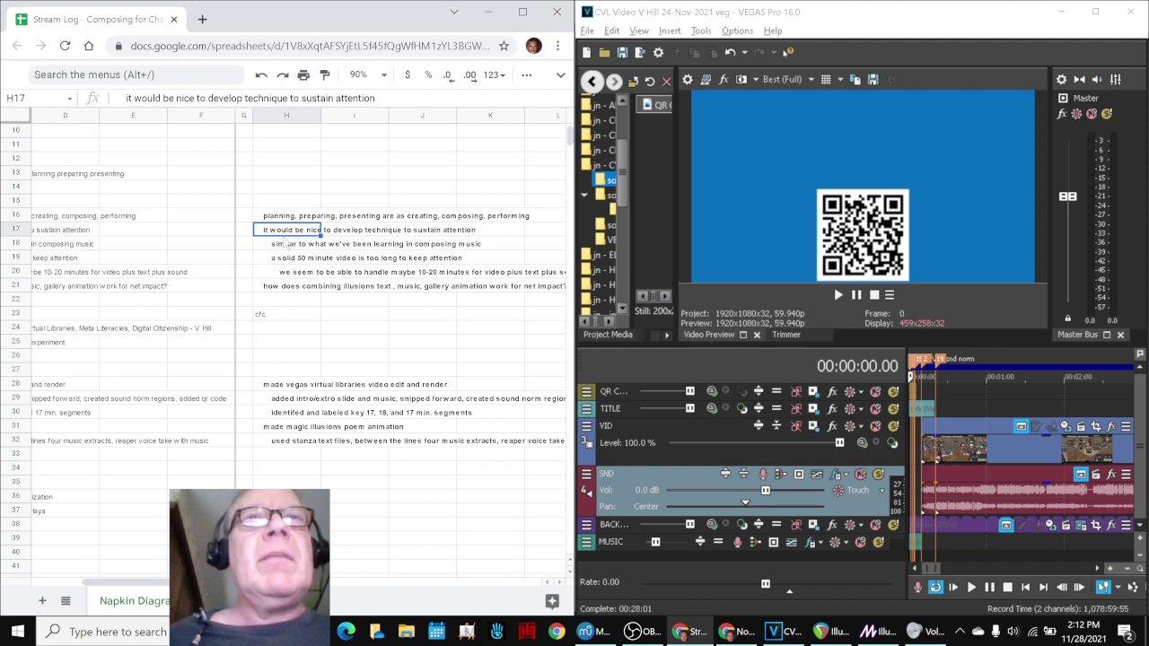
click(286, 250)
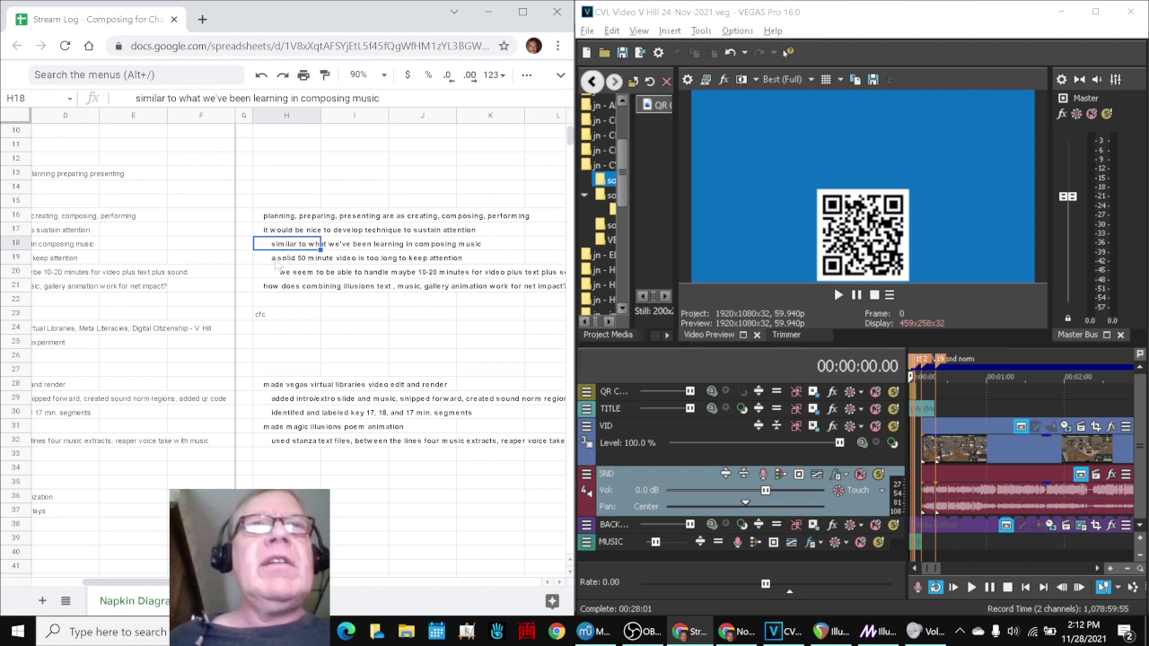
click(276, 262)
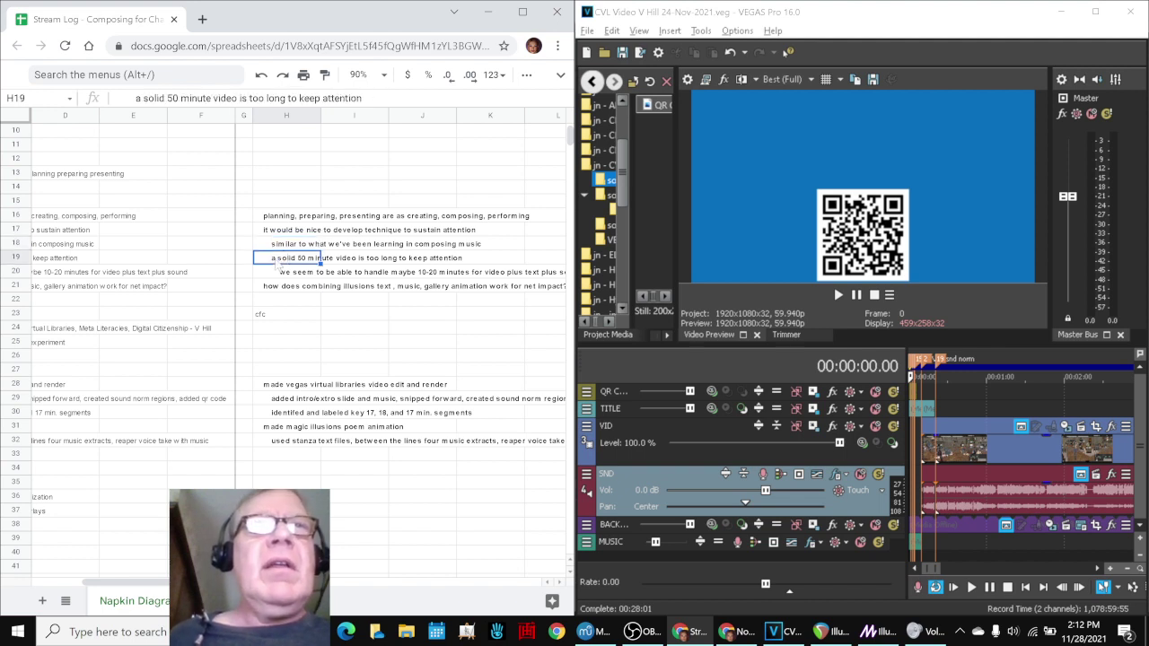
click(289, 274)
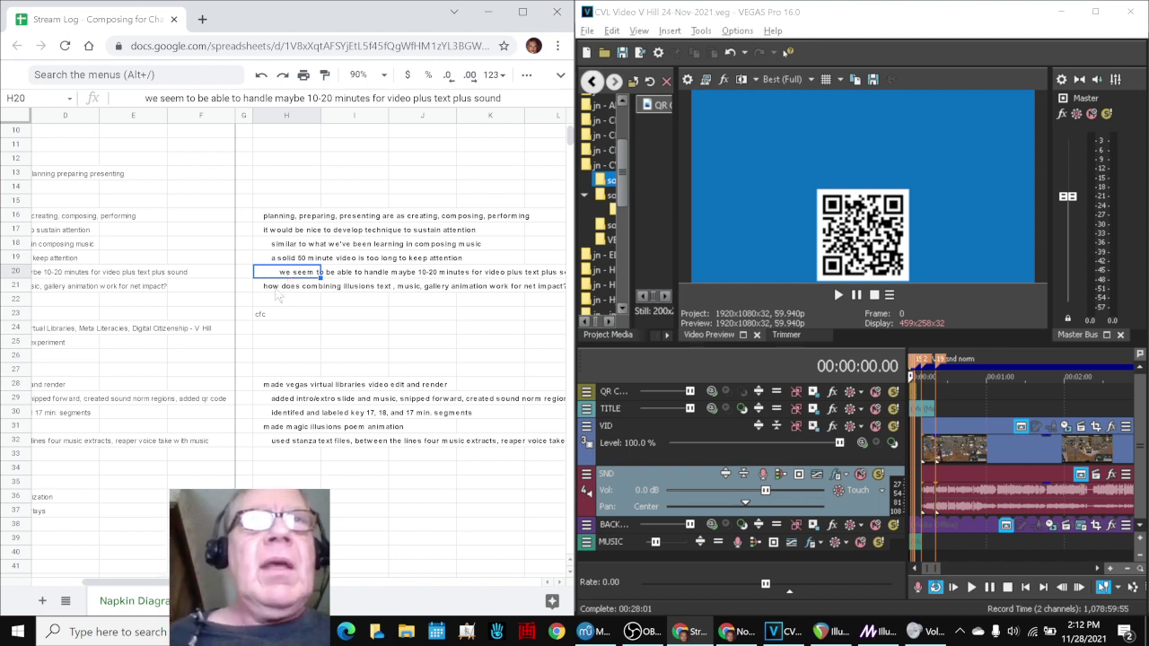
click(275, 291)
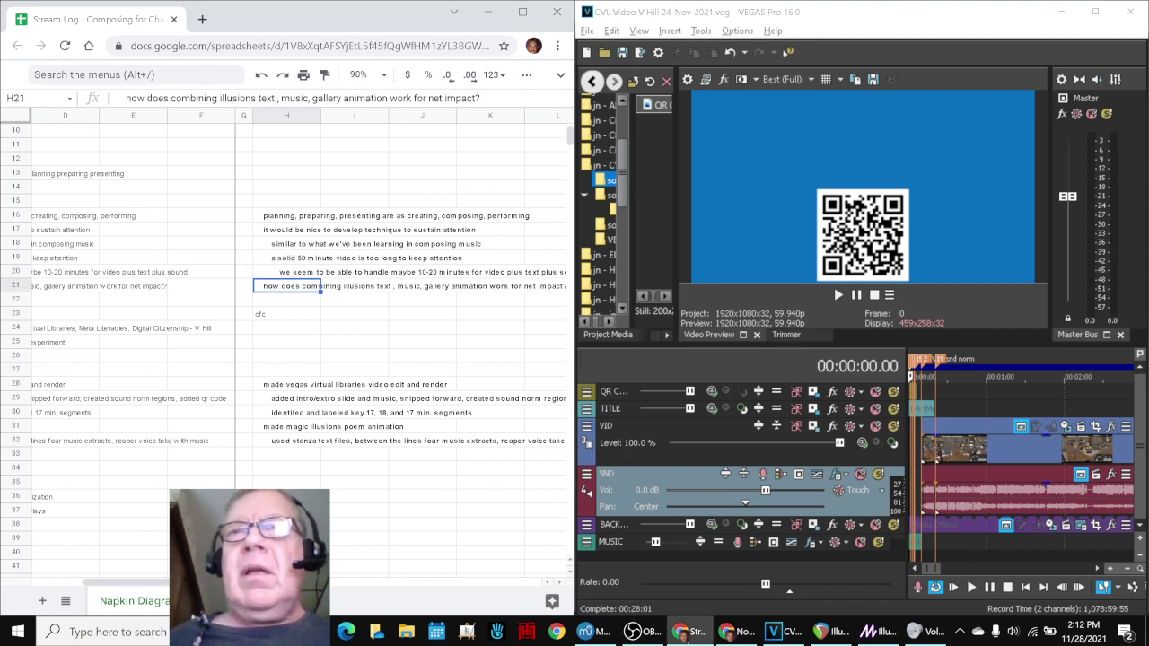
mouse_move(831, 632)
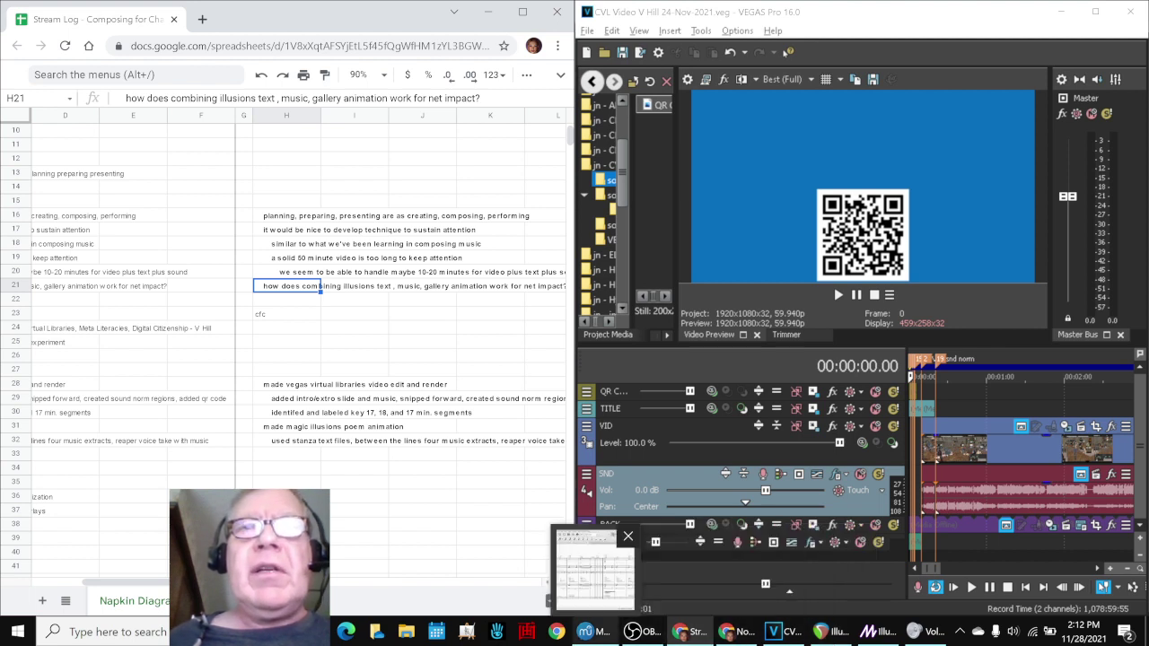
click(586, 633)
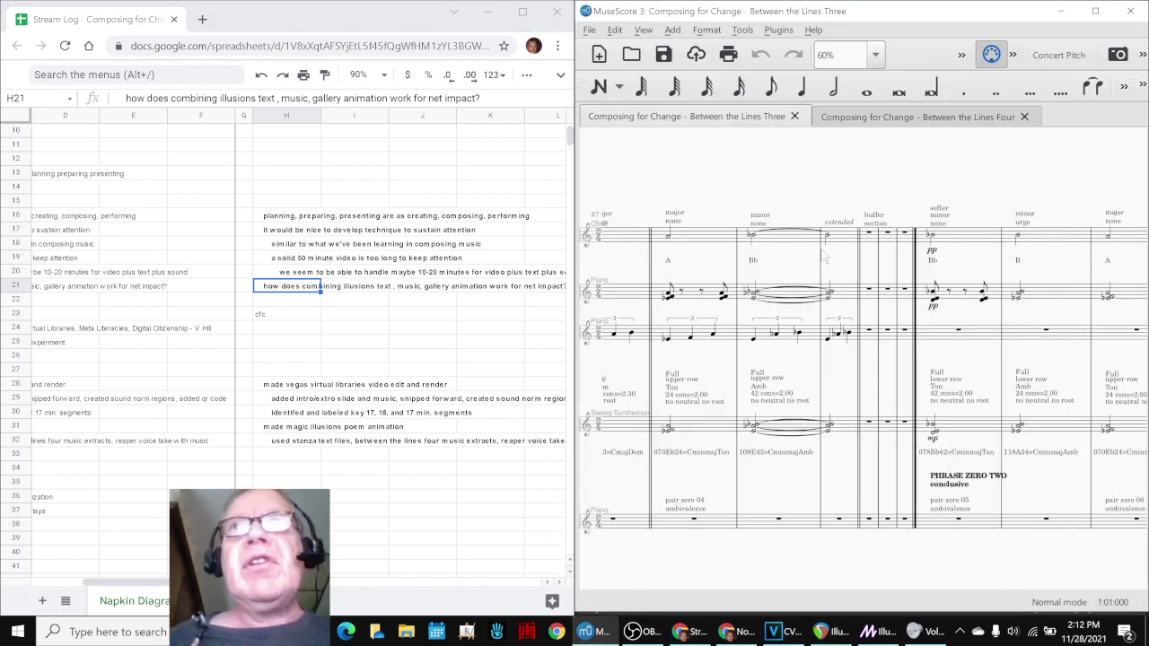
- Briefly play the opening of the Between the Lines Four score
click(833, 118)
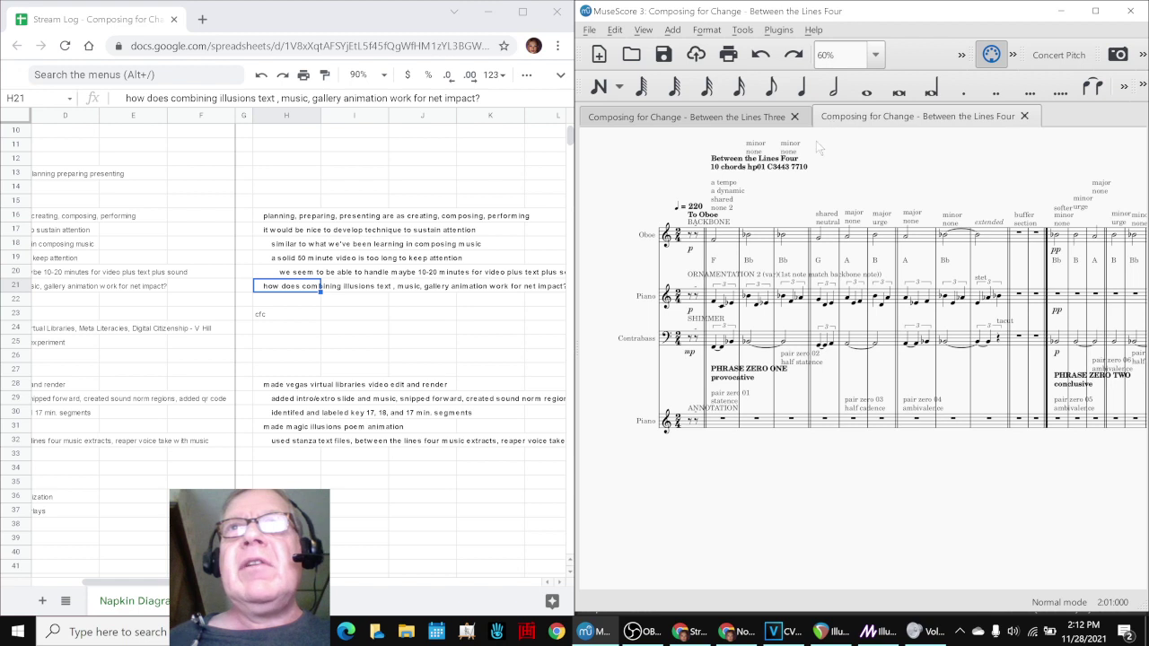
key(space)
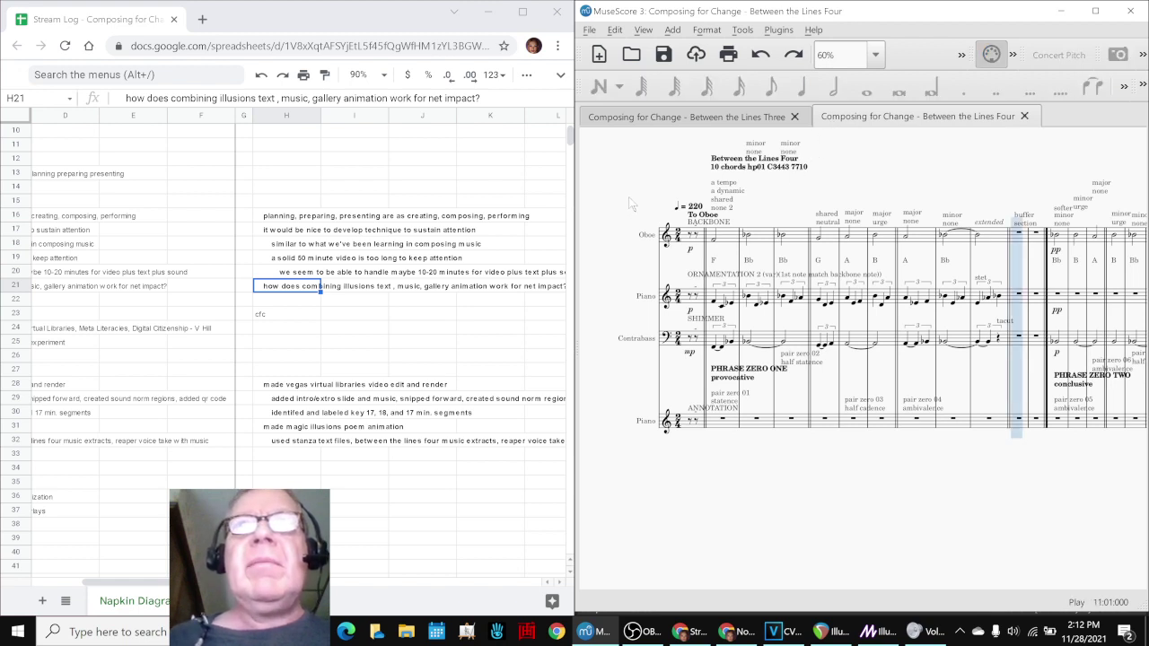
key(space)
key(space)
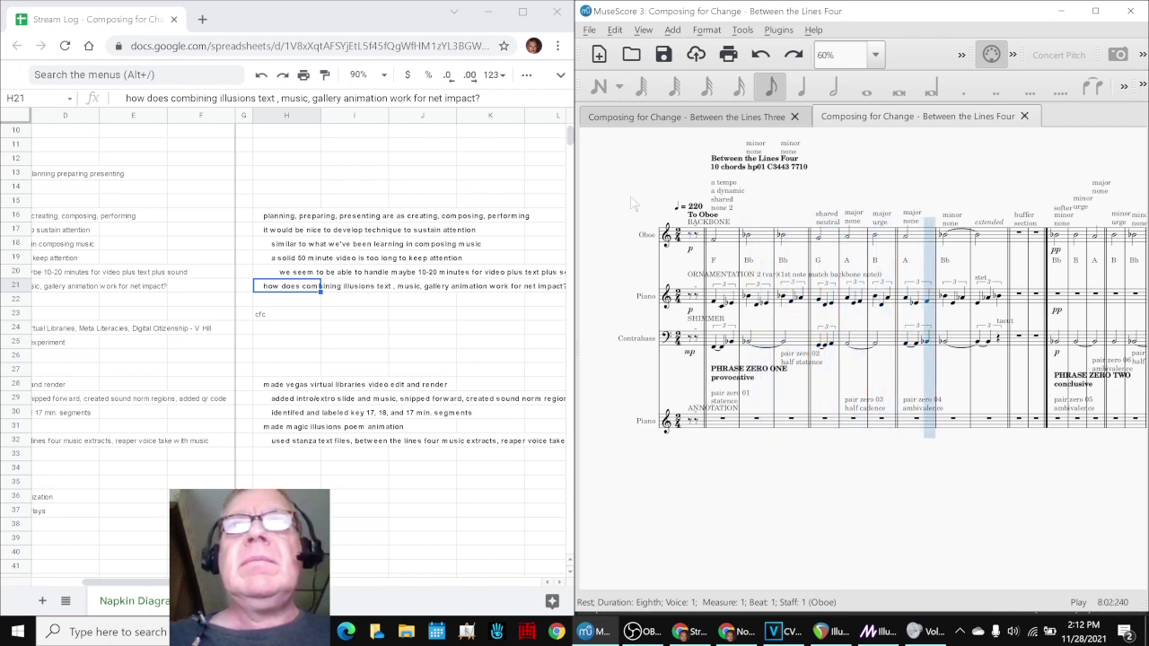
key(space)
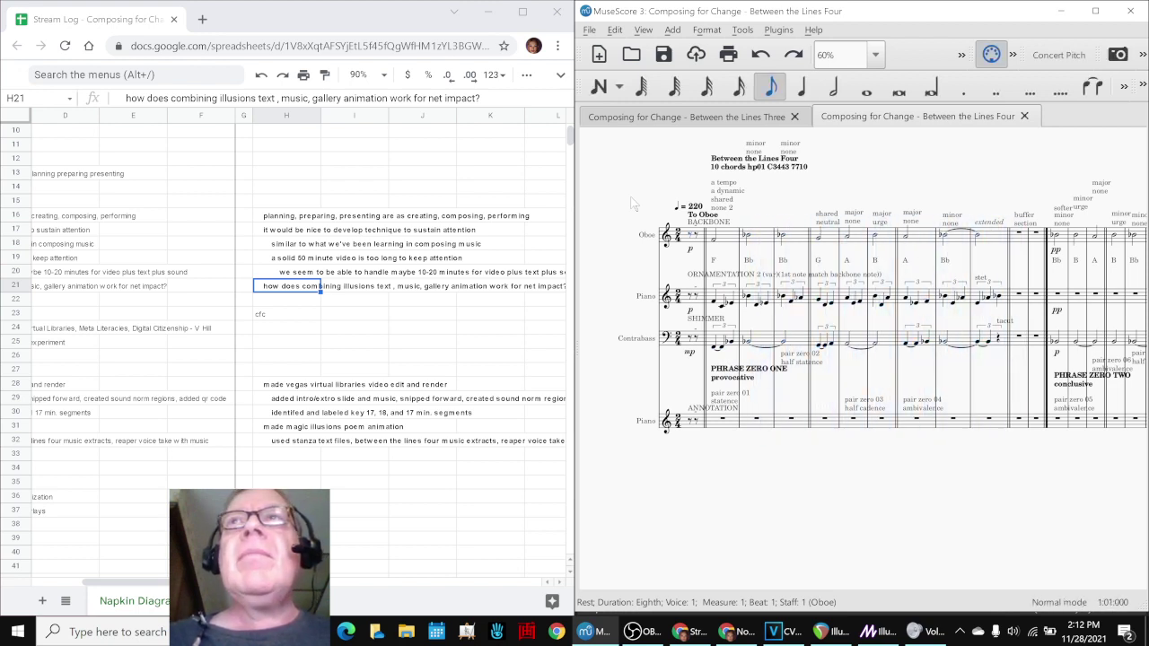
- Play the Between the Lines Three score from its first measure
click(646, 118)
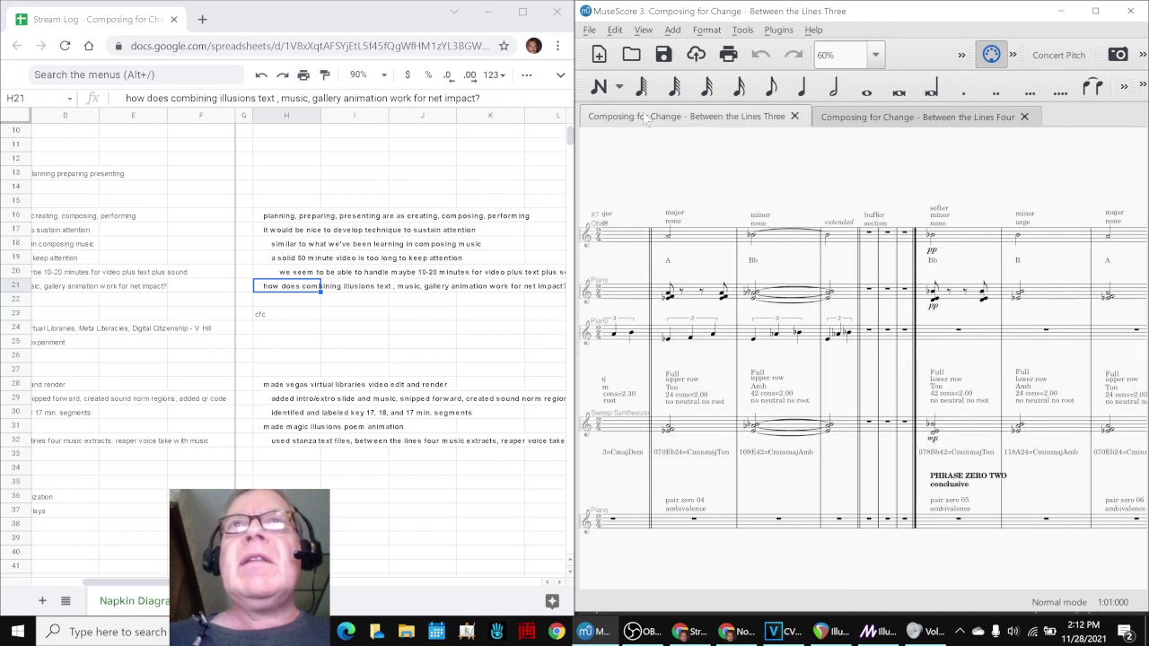
key(ctrl+Home)
key(space)
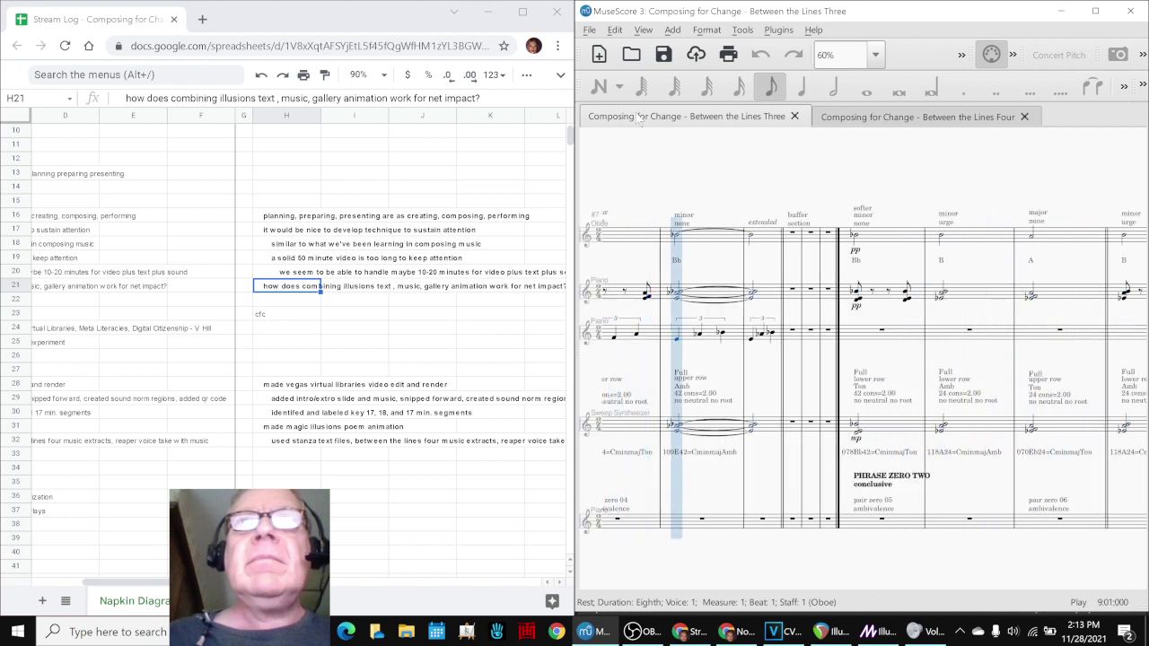
key(space)
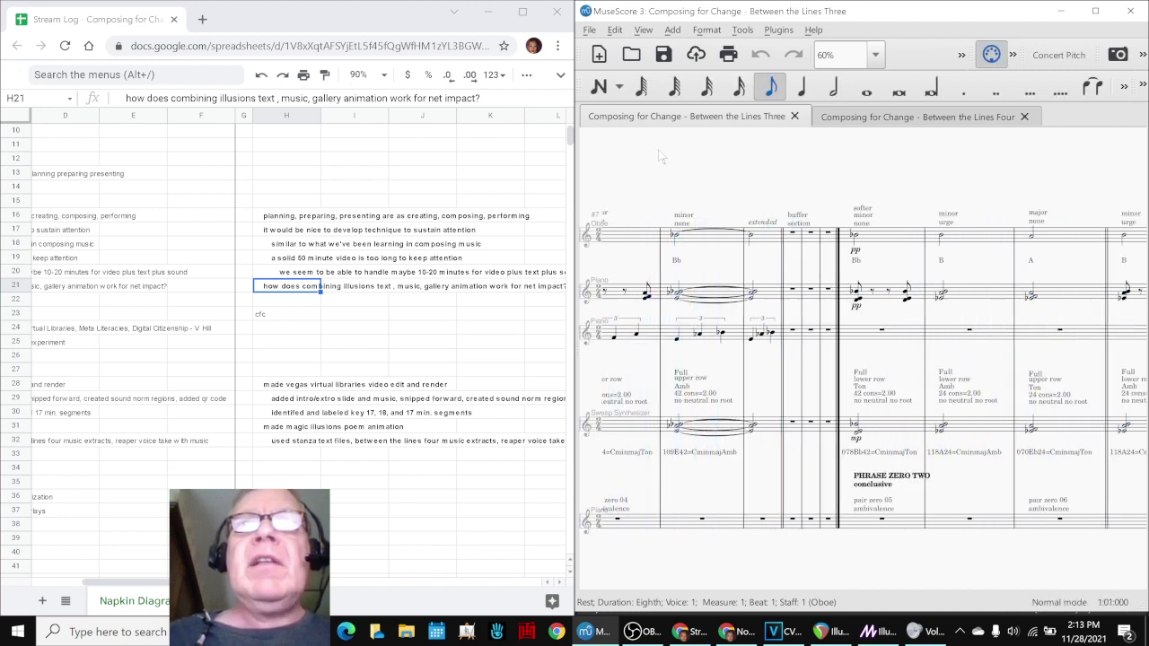
- Return to the Between the Lines Four score and play it again
click(826, 117)
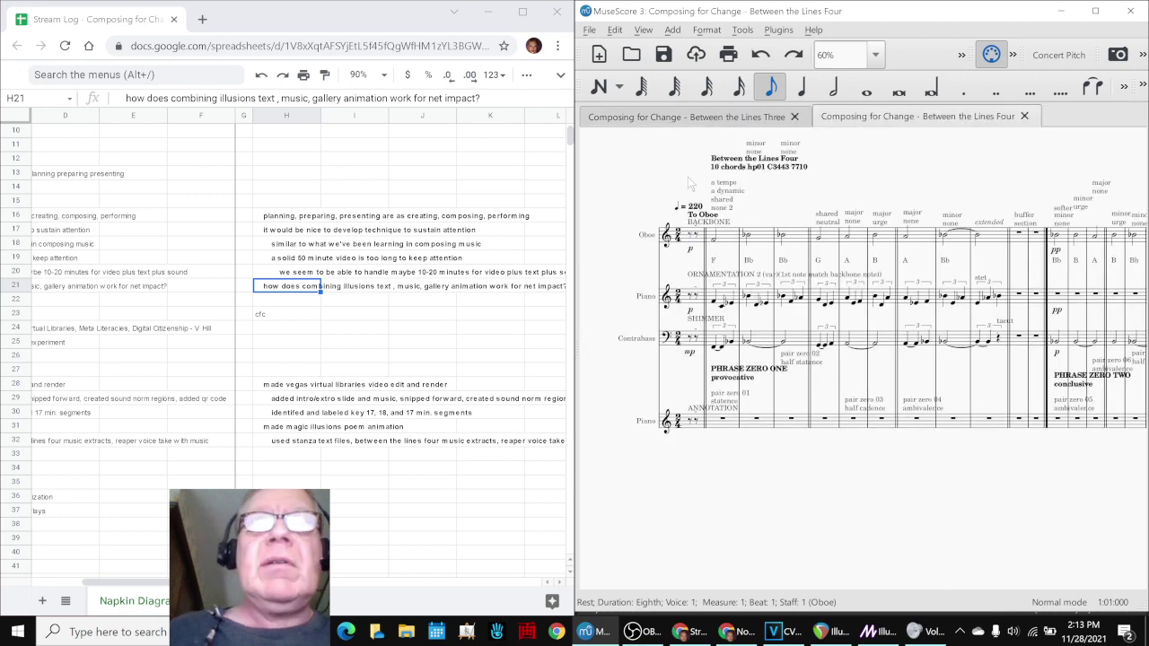
key(space)
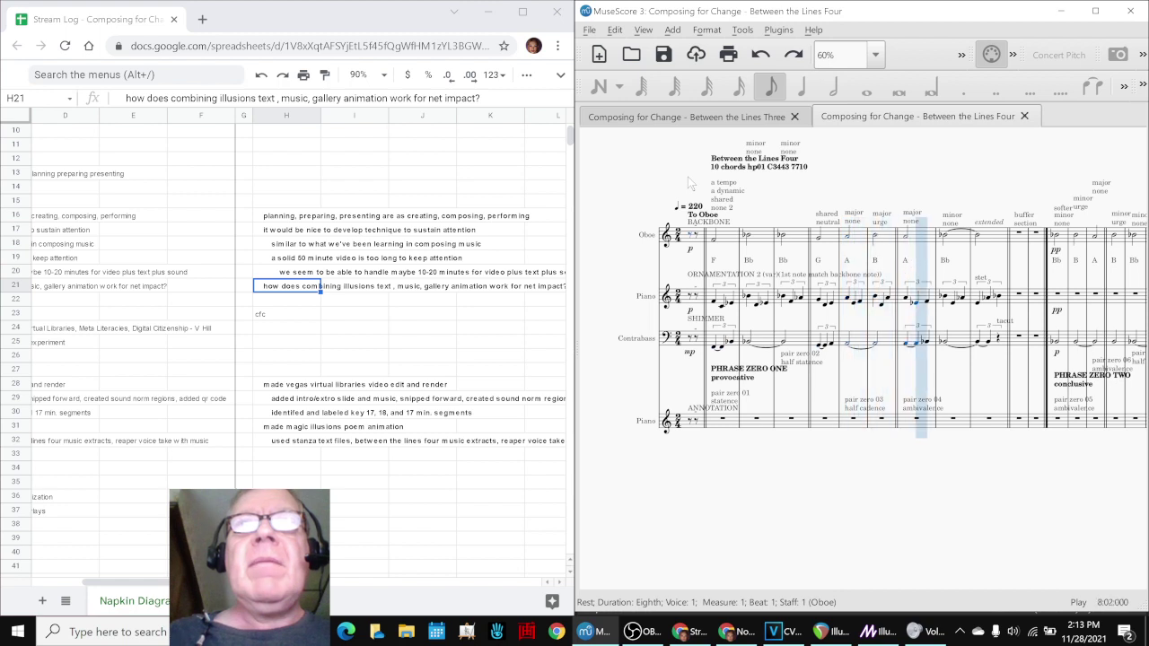
key(space)
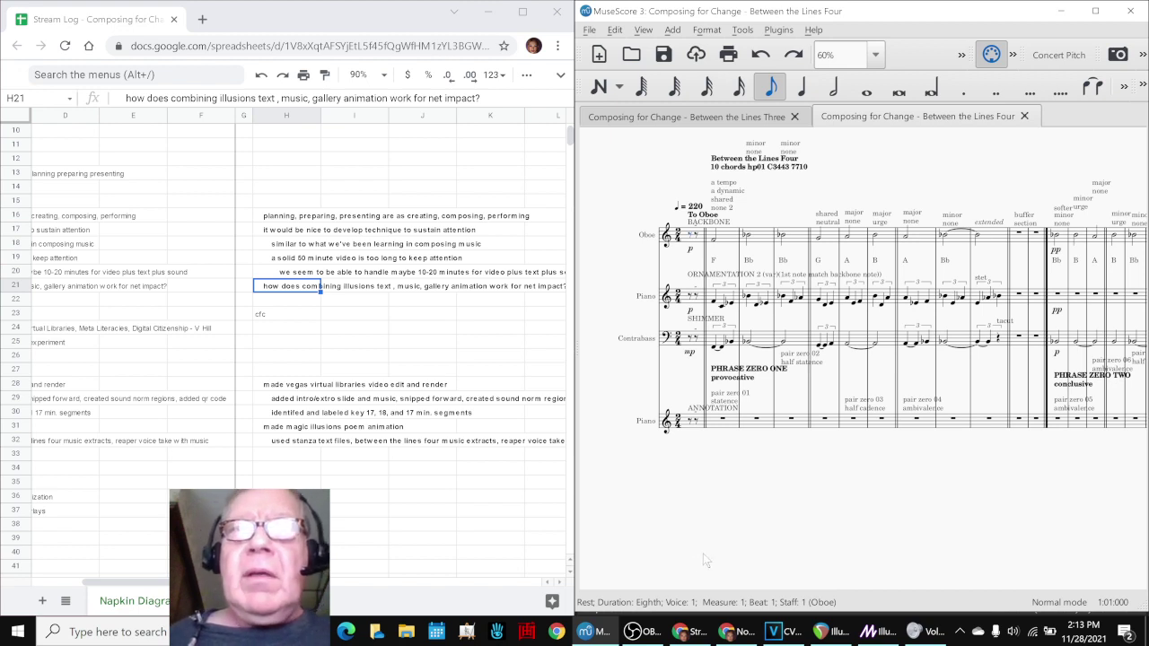
- Play the Illusions by Emerson animation from the start with auto-advance off, then switch to REAPER
click(871, 633)
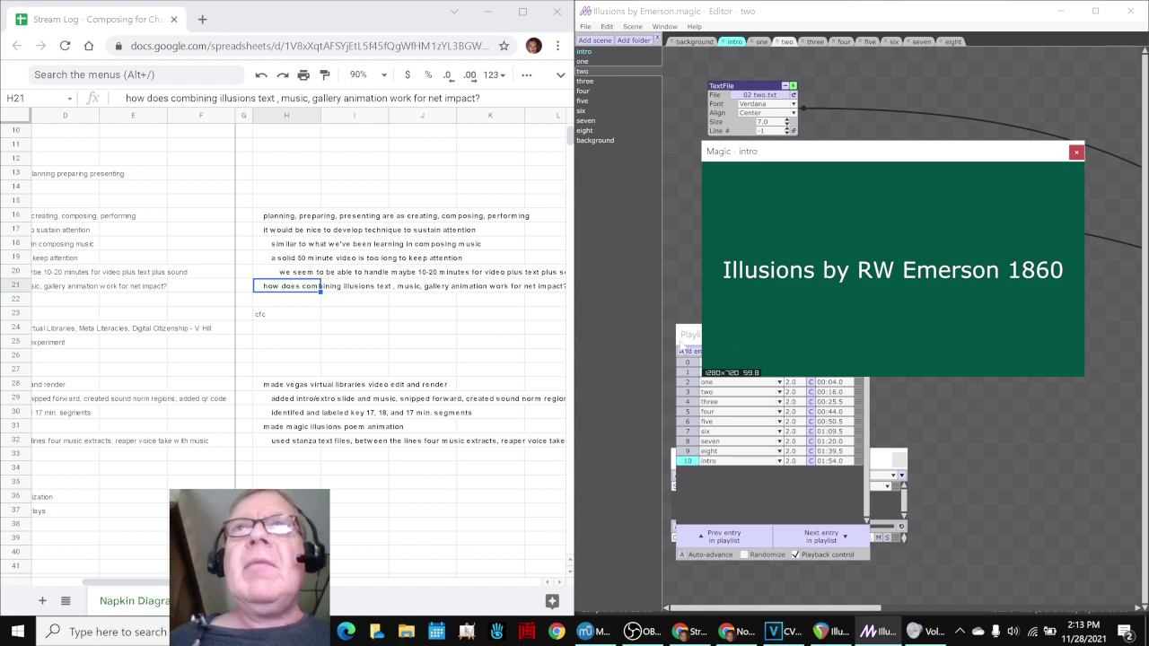
key(a)
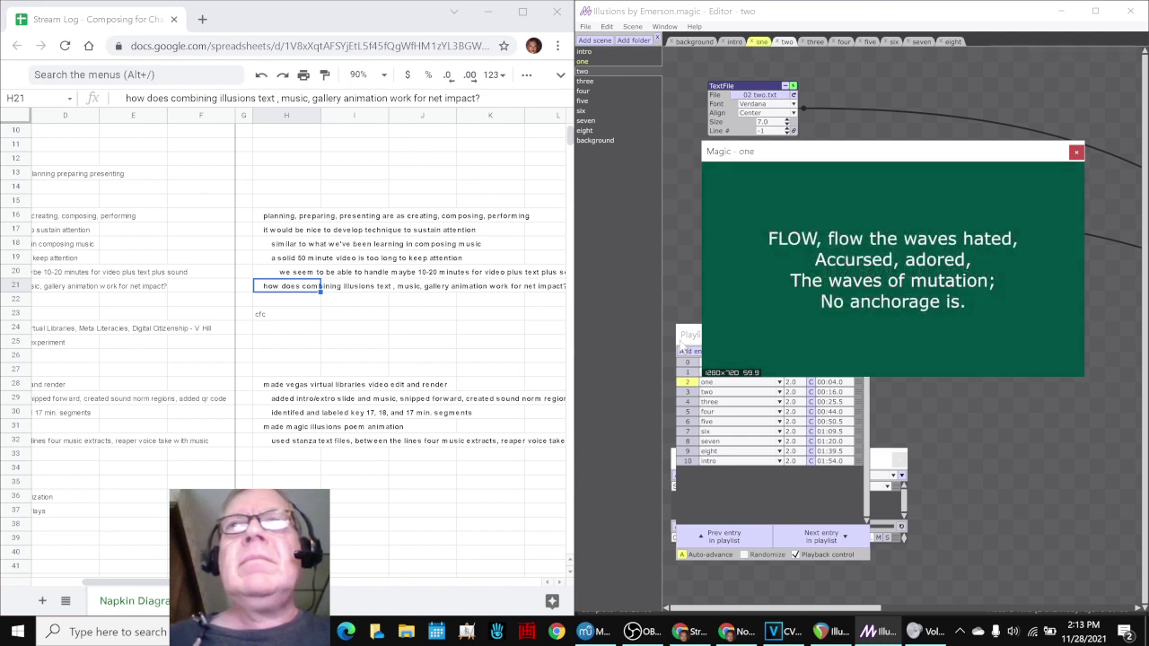
key(a)
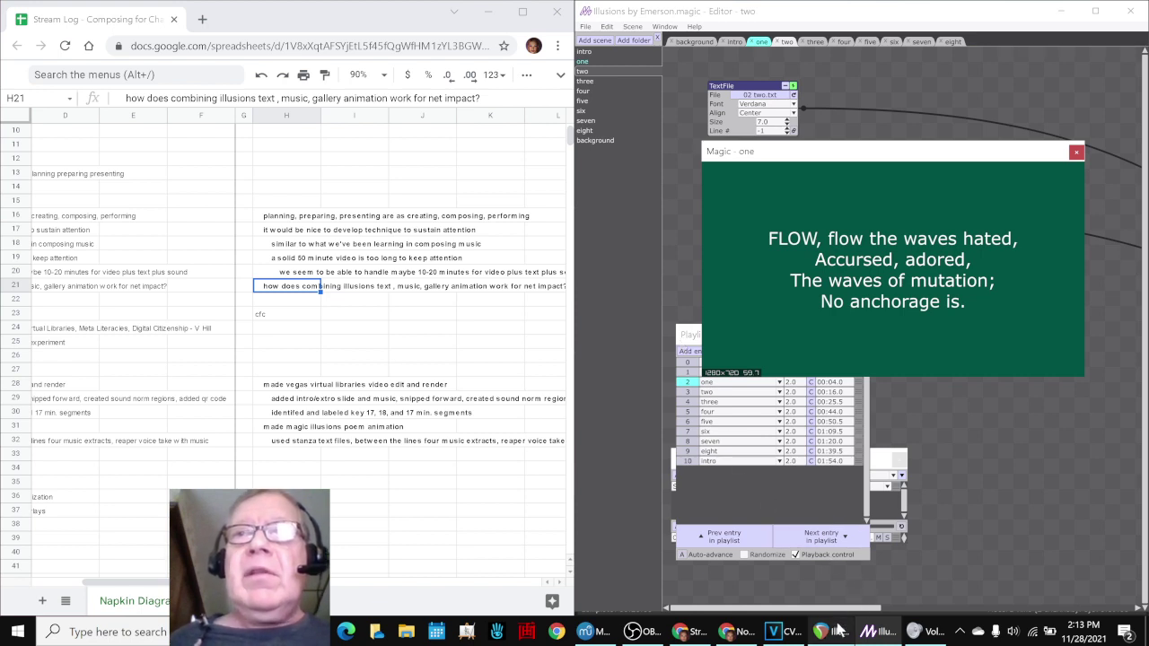
click(838, 631)
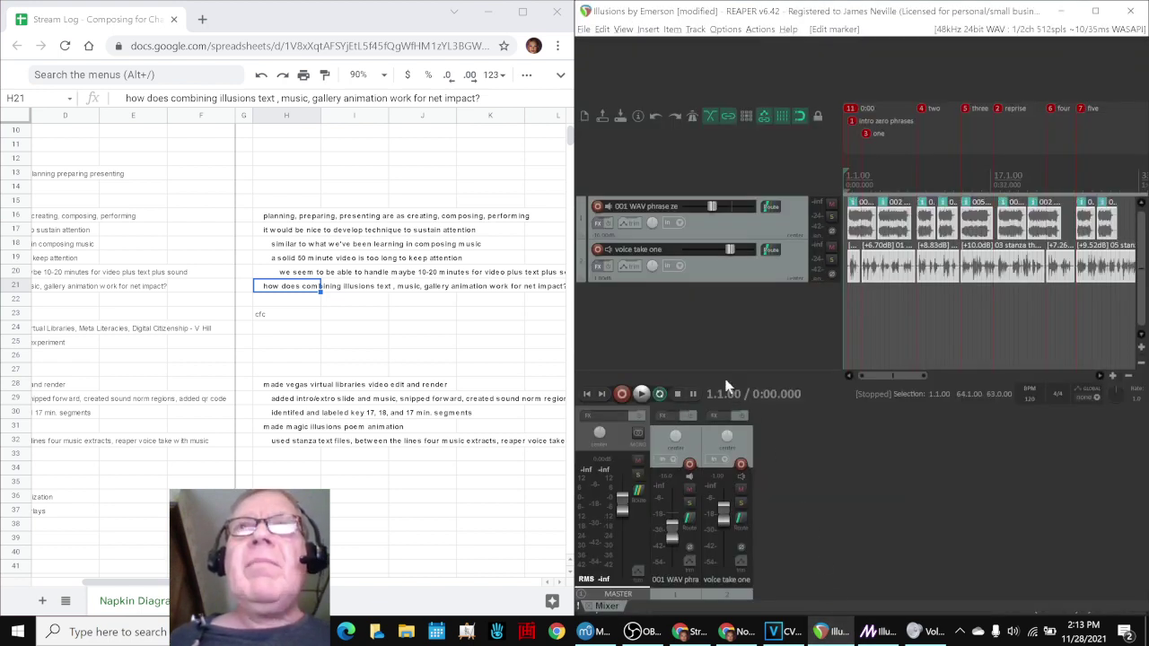
- Briefly listen to the voice take one track soloed, then unsolo it
click(830, 259)
key(space)
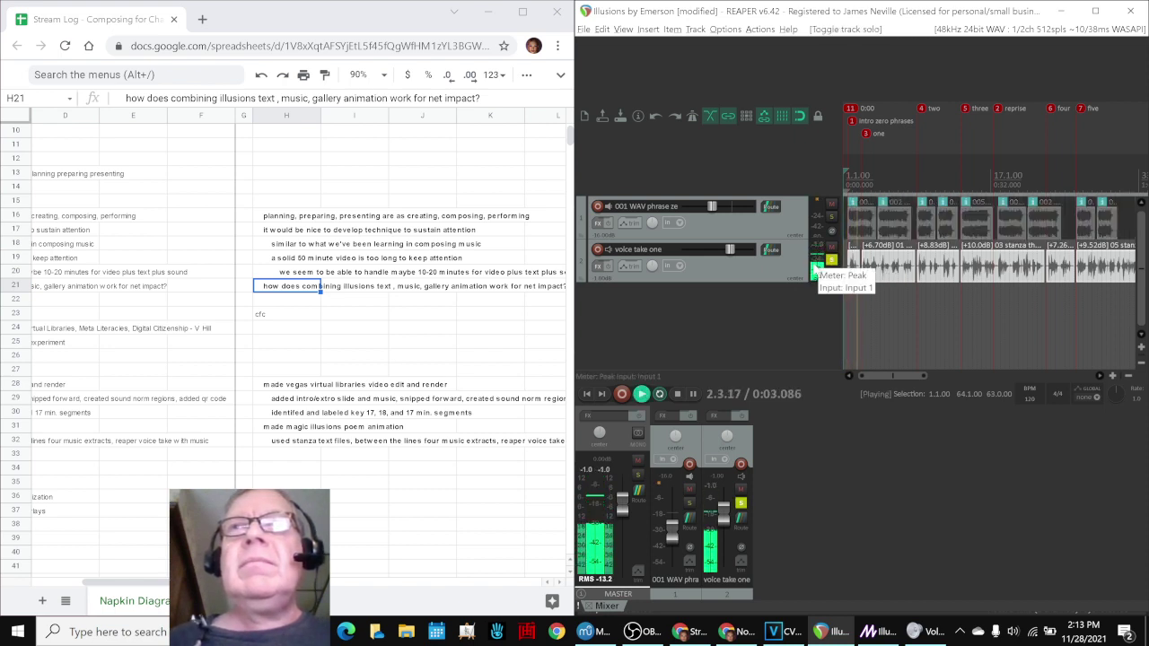
key(space)
click(833, 260)
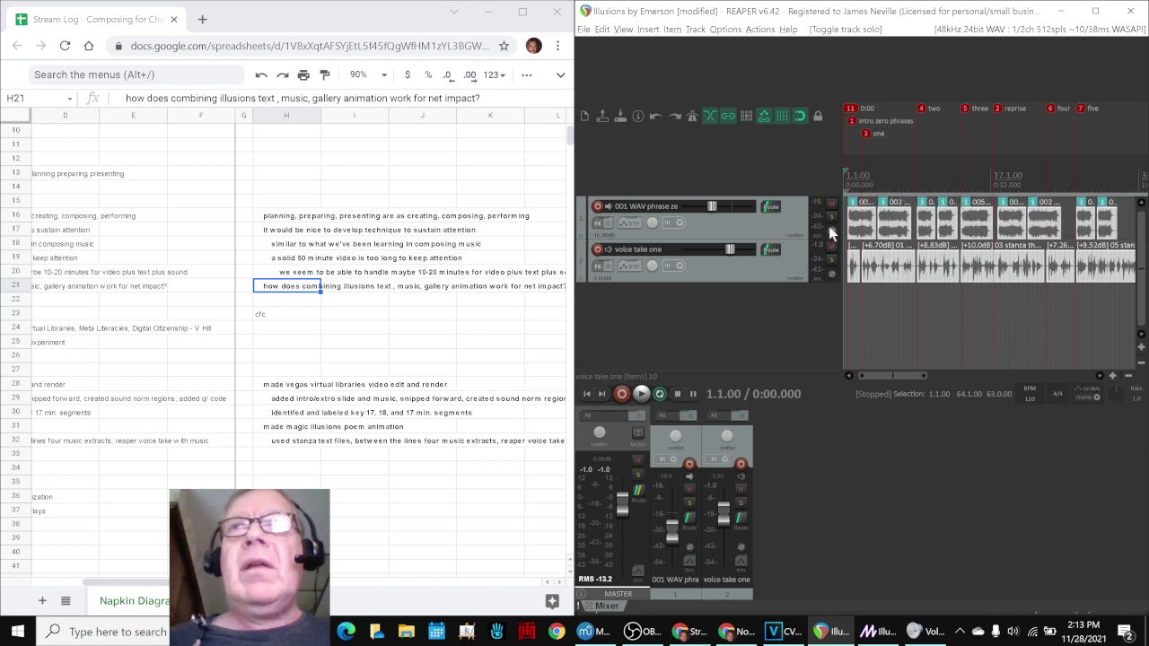
- Solo the phrase track and play it from marker two
click(831, 216)
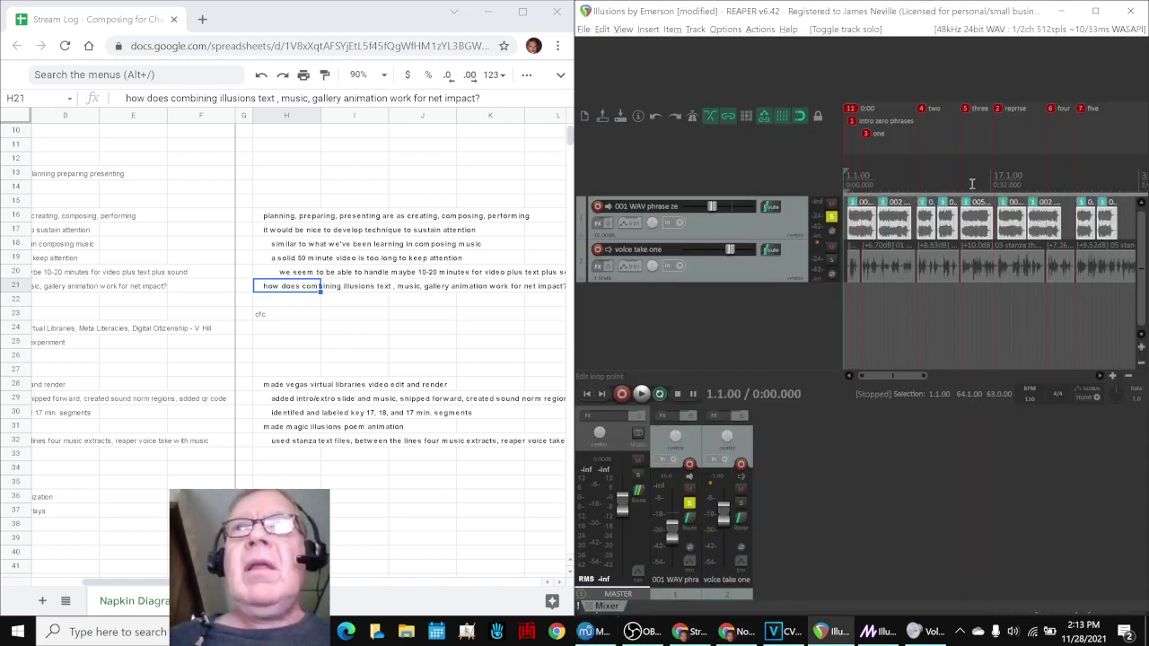
scroll(1027, 277, down, 2)
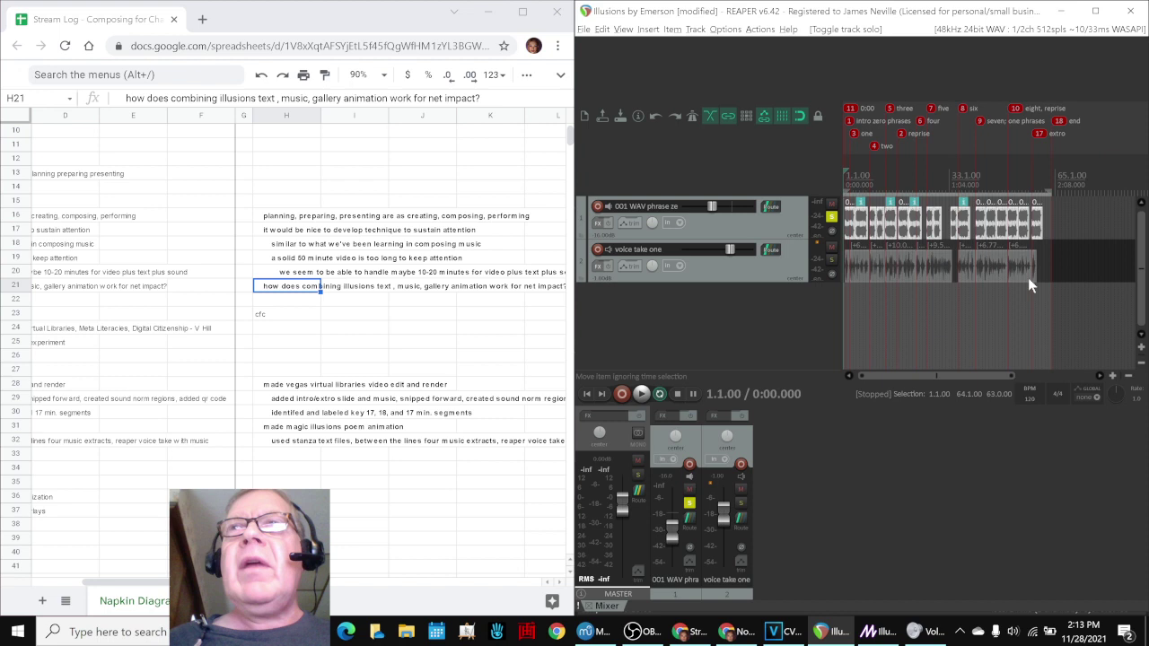
scroll(1027, 277, up, 4)
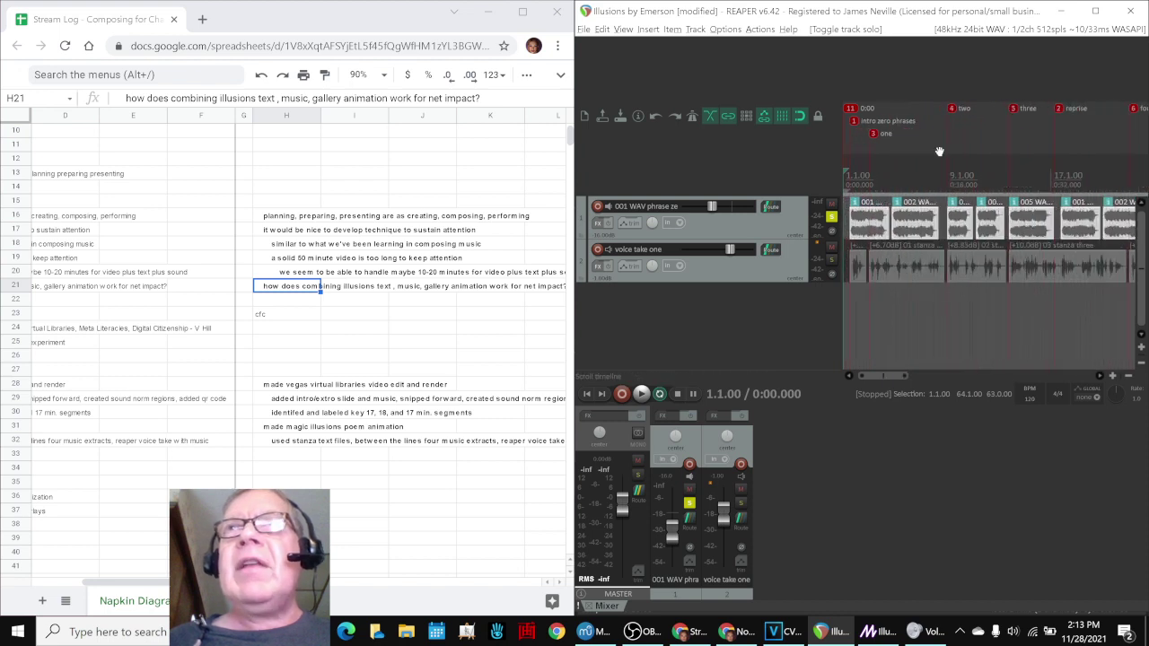
click(953, 109)
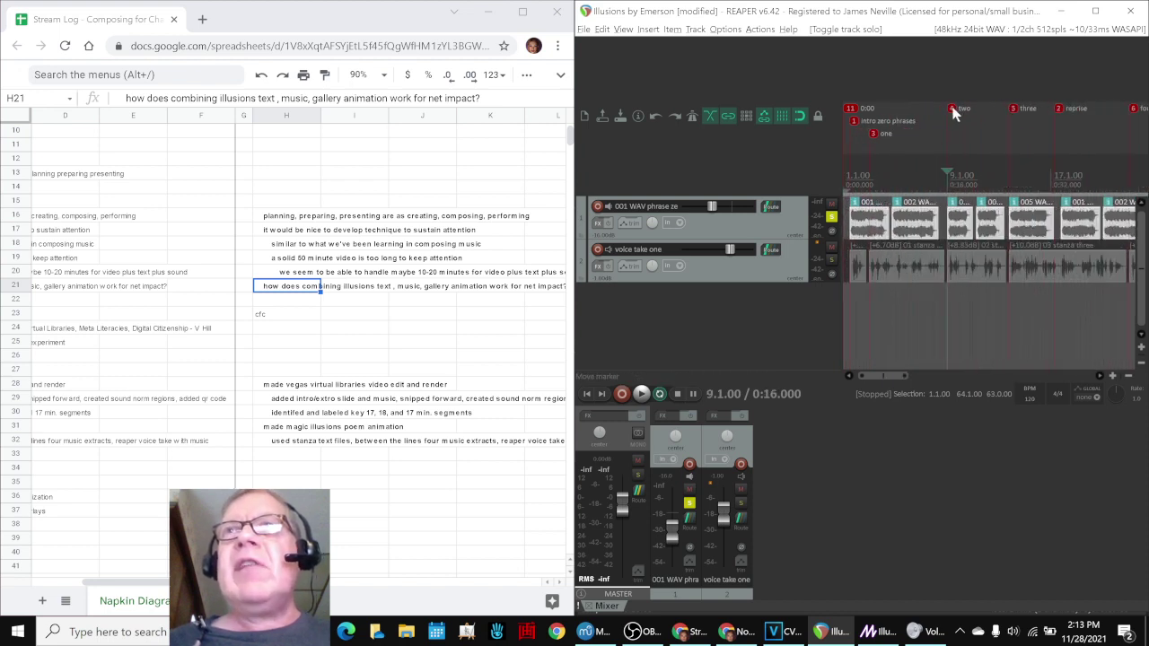
key(space)
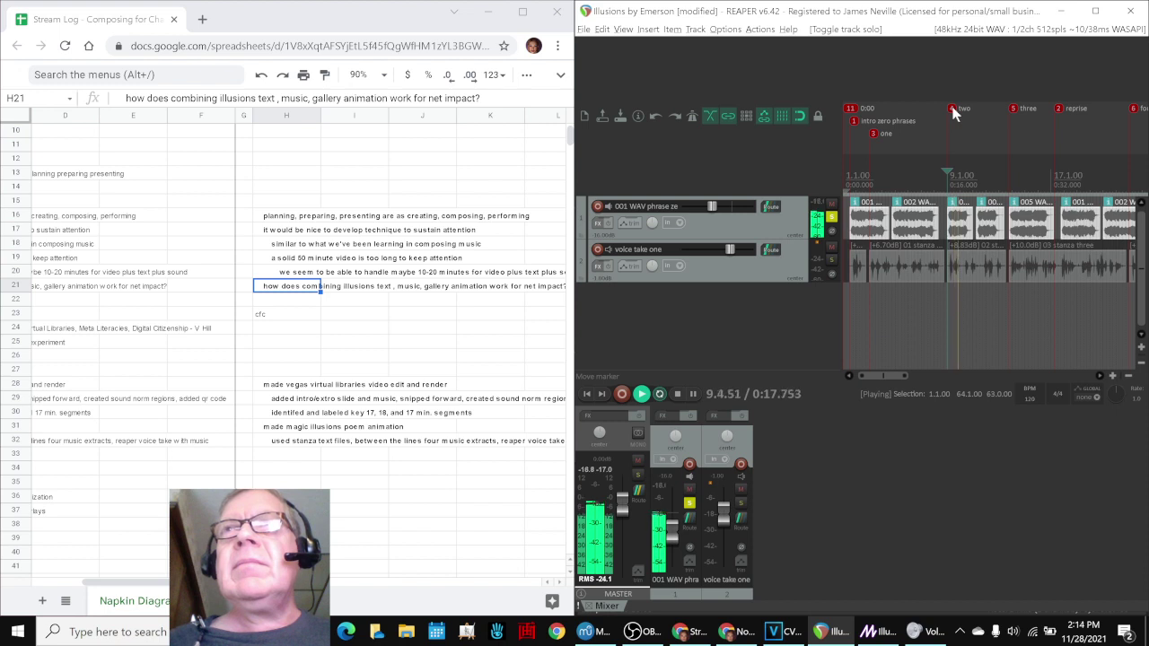
key(space)
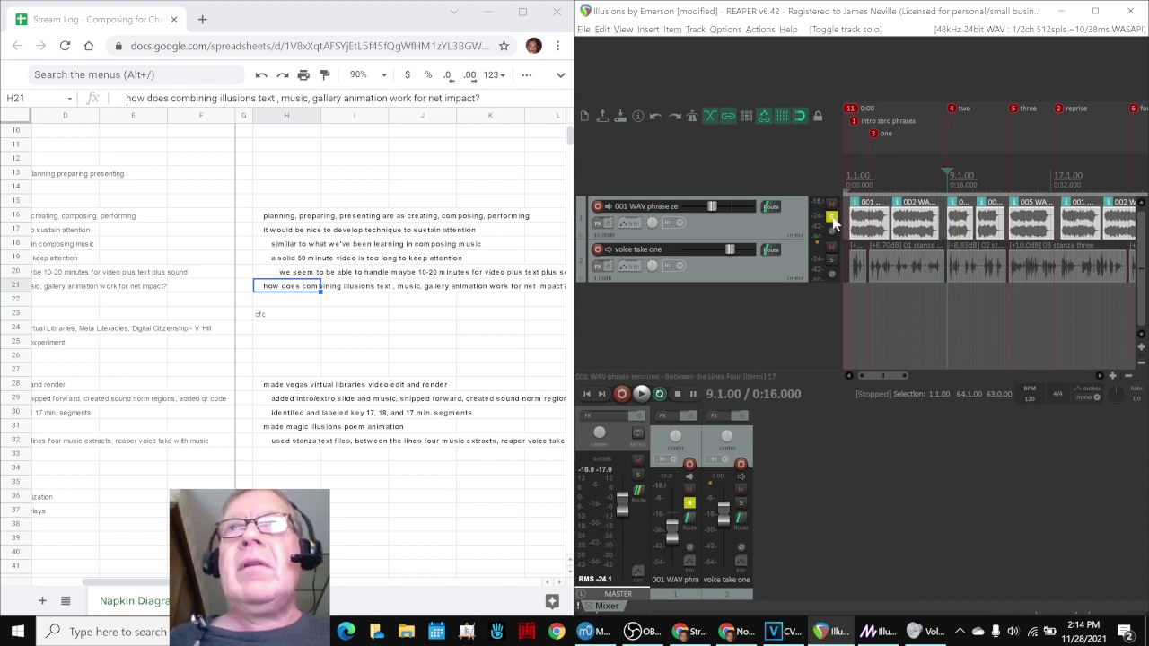
- Unsolo the phrase track and play the full mix from marker two
click(831, 216)
key(space)
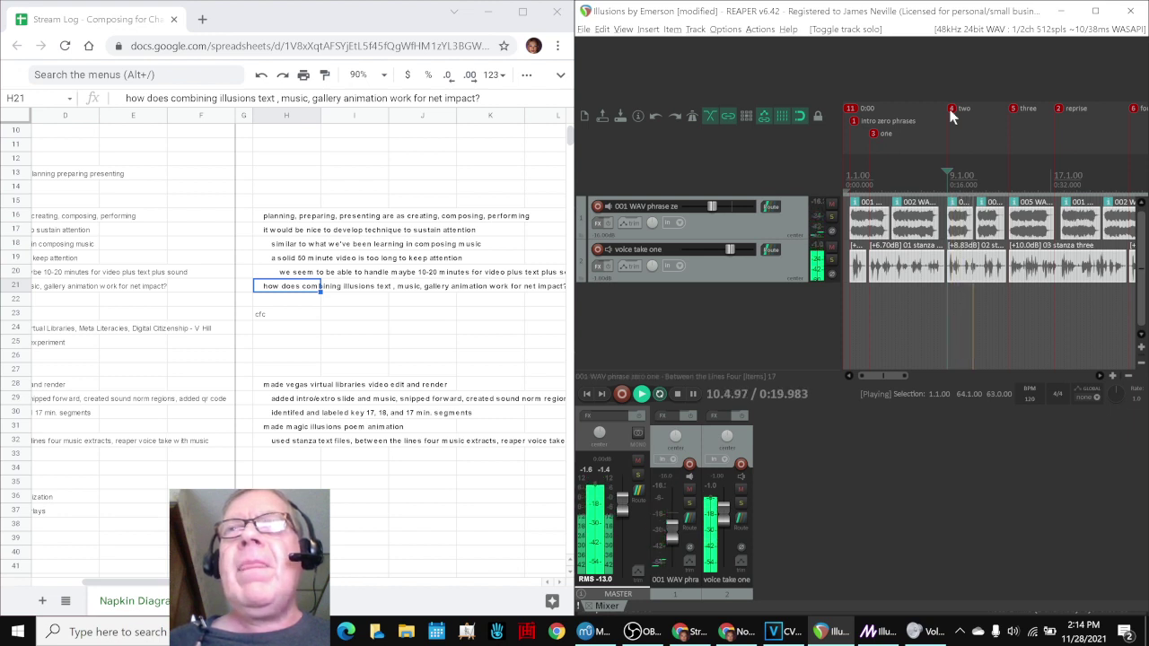
key(space)
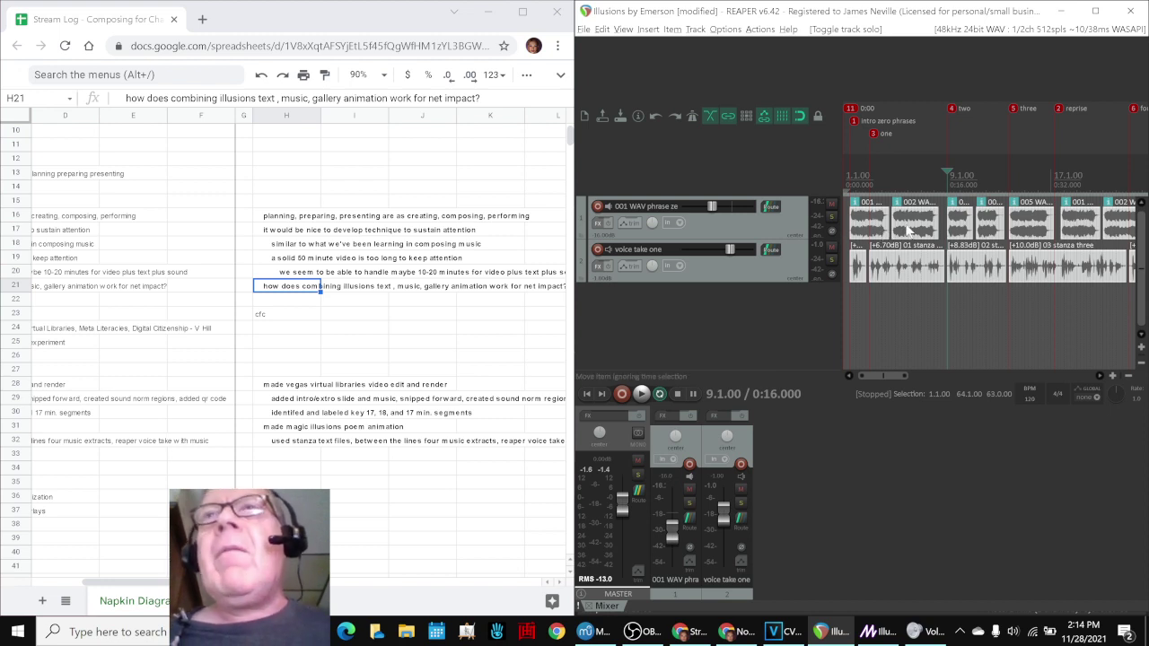
scroll(958, 224, down, 3)
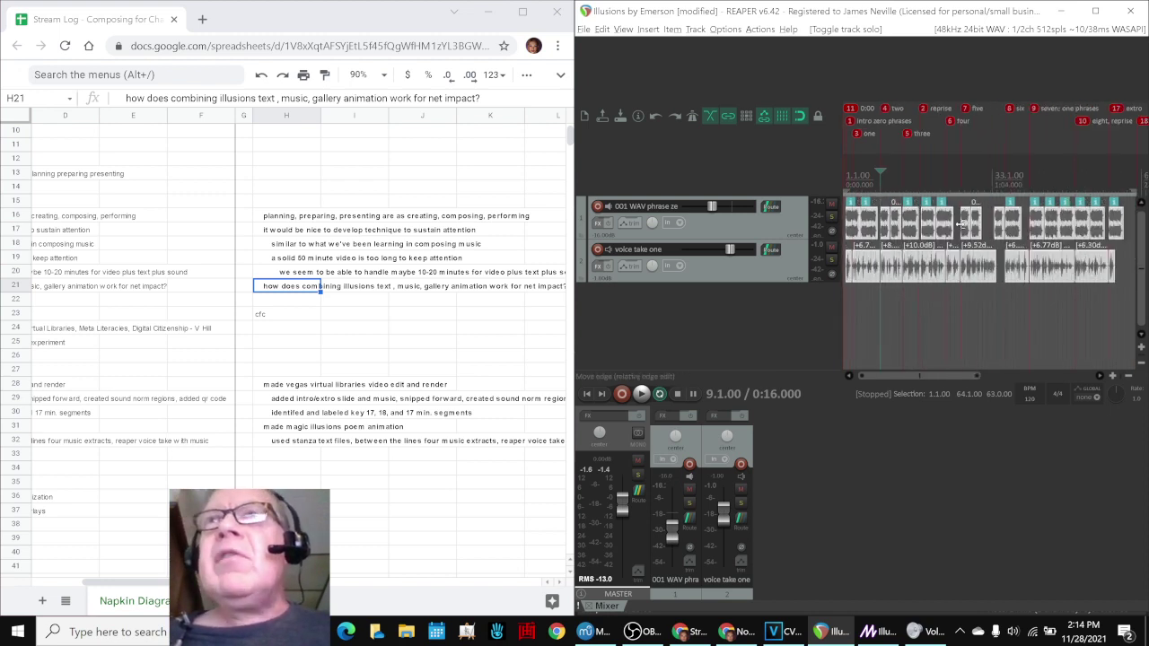
scroll(960, 224, down, 2)
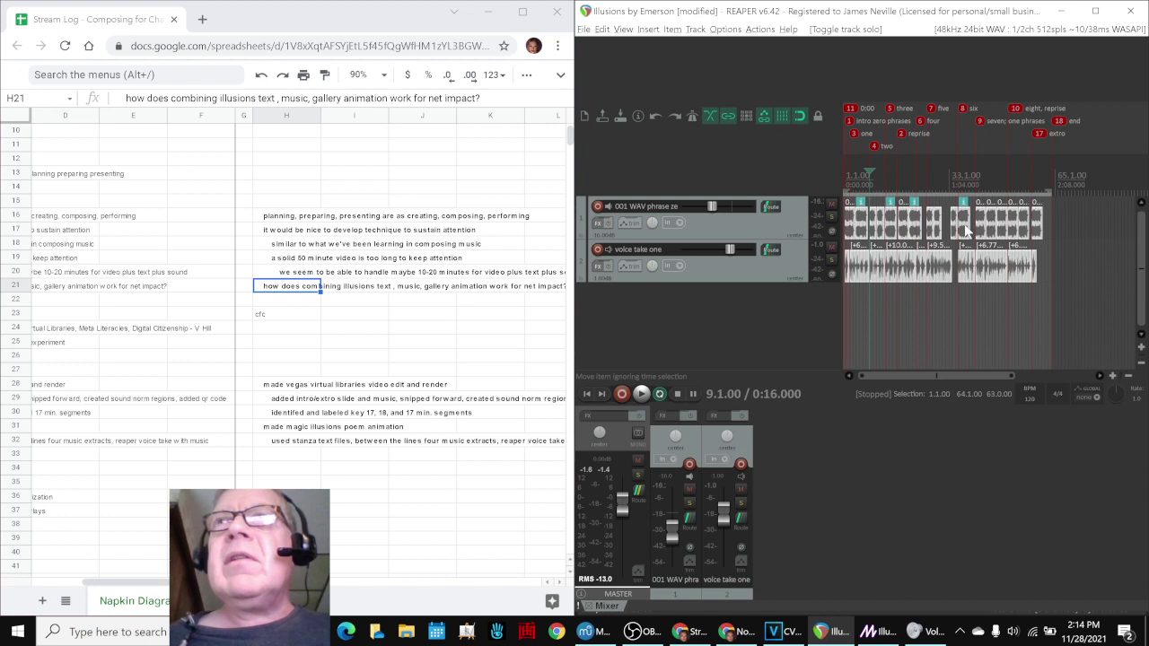
scroll(967, 231, up, 2)
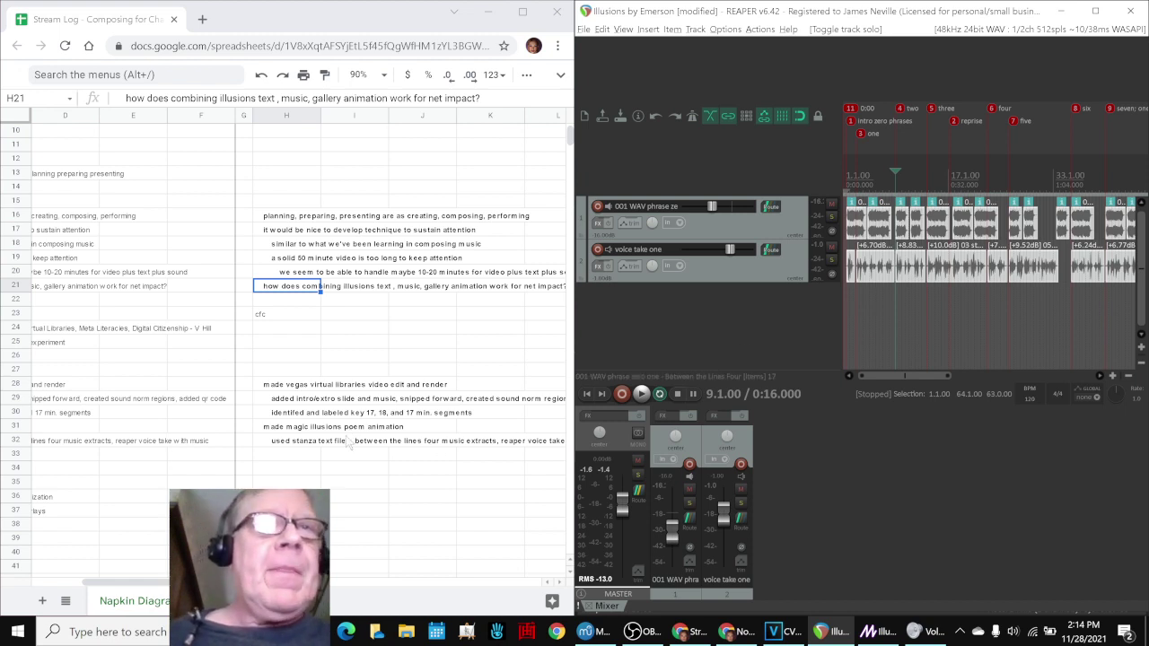
click(1094, 11)
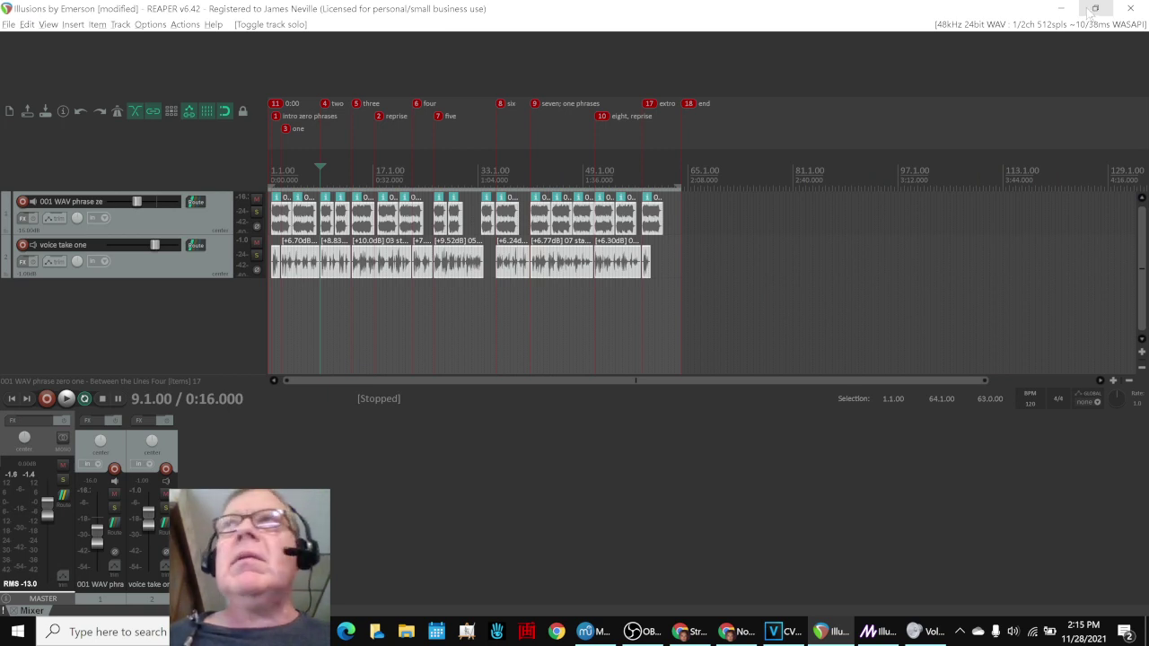
- Minimize REAPER, maximize the Magic editor with its preview centred, and step back to the intro title
click(1061, 8)
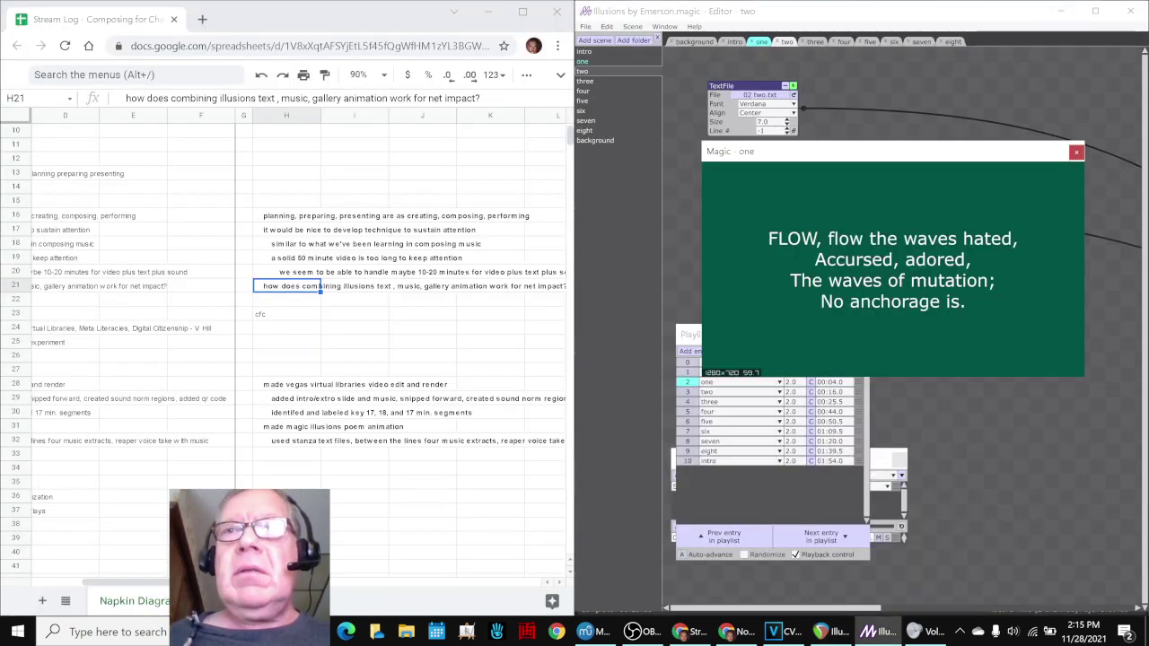
click(868, 633)
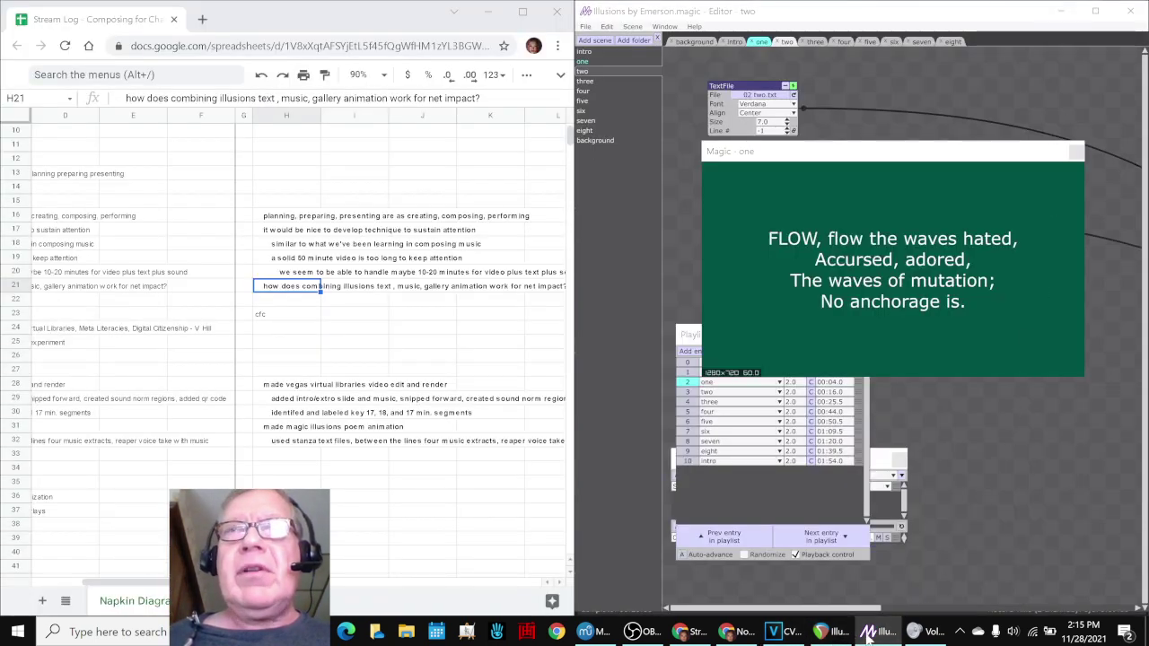
click(868, 634)
click(868, 634)
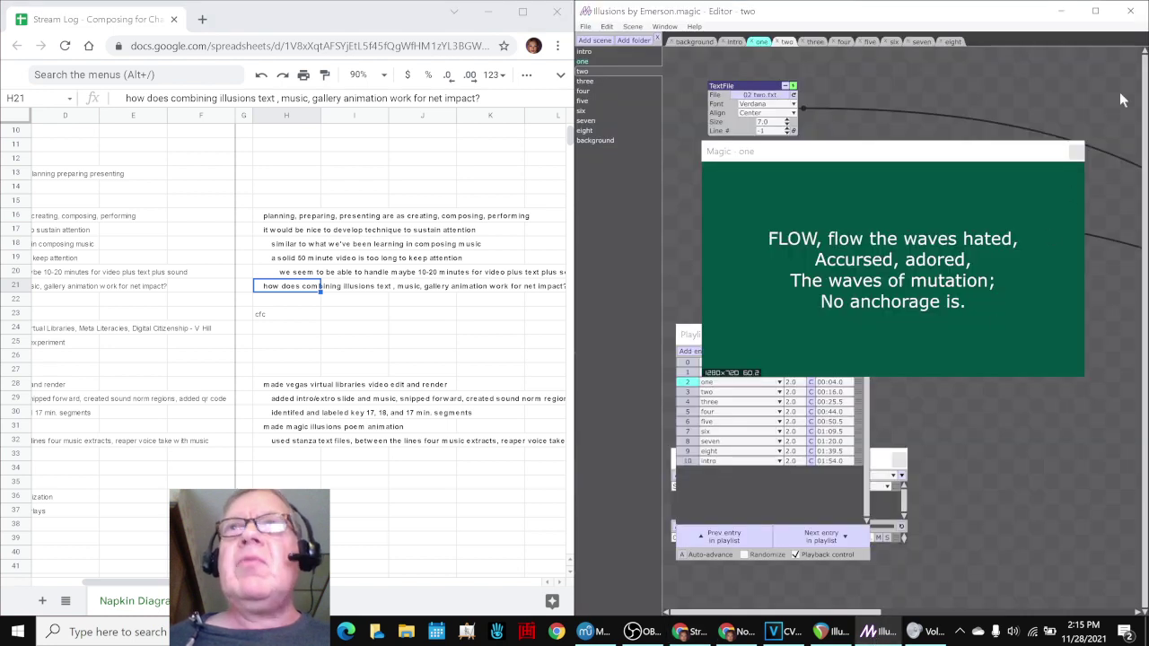
click(1102, 12)
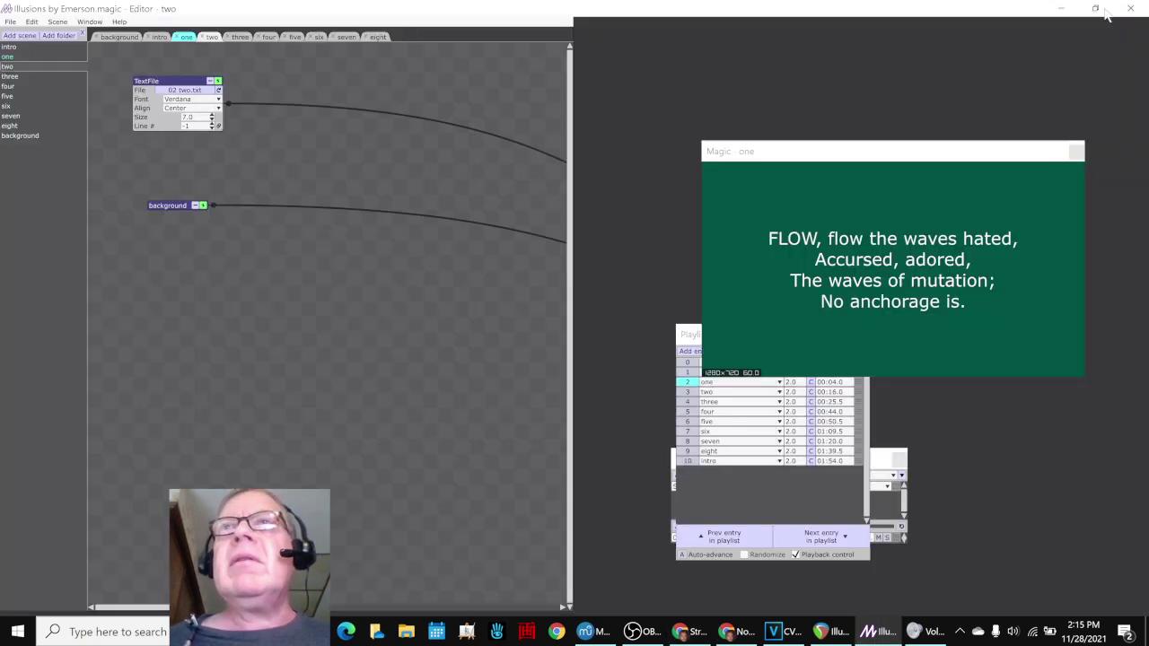
drag(938, 156, 633, 104)
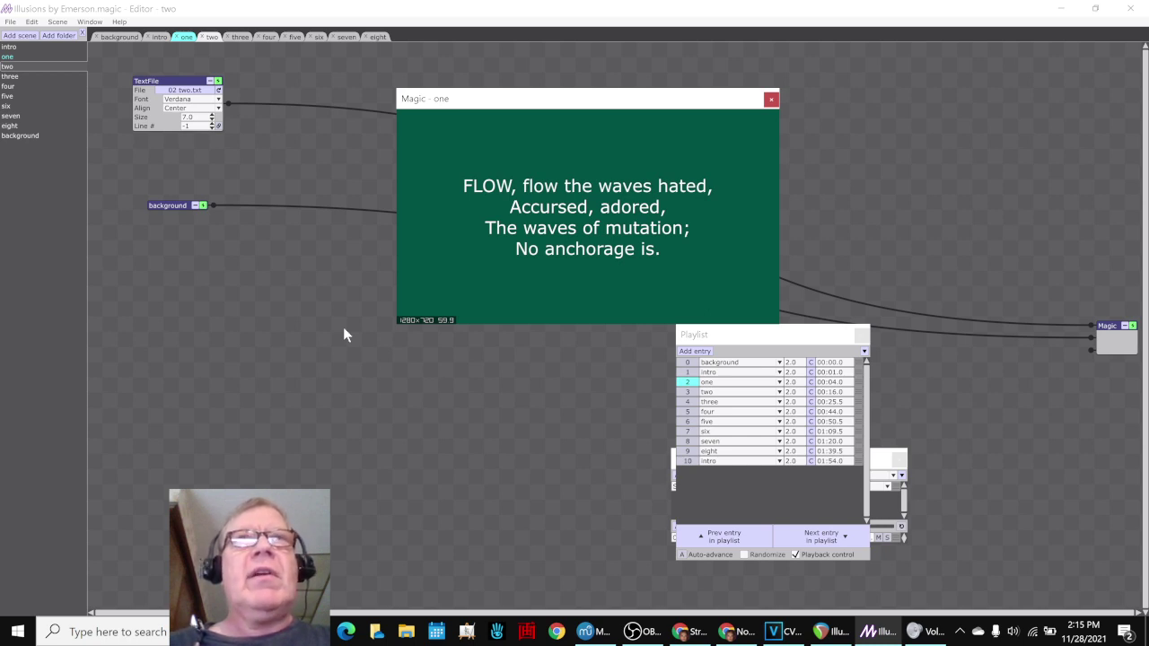
key(Up)
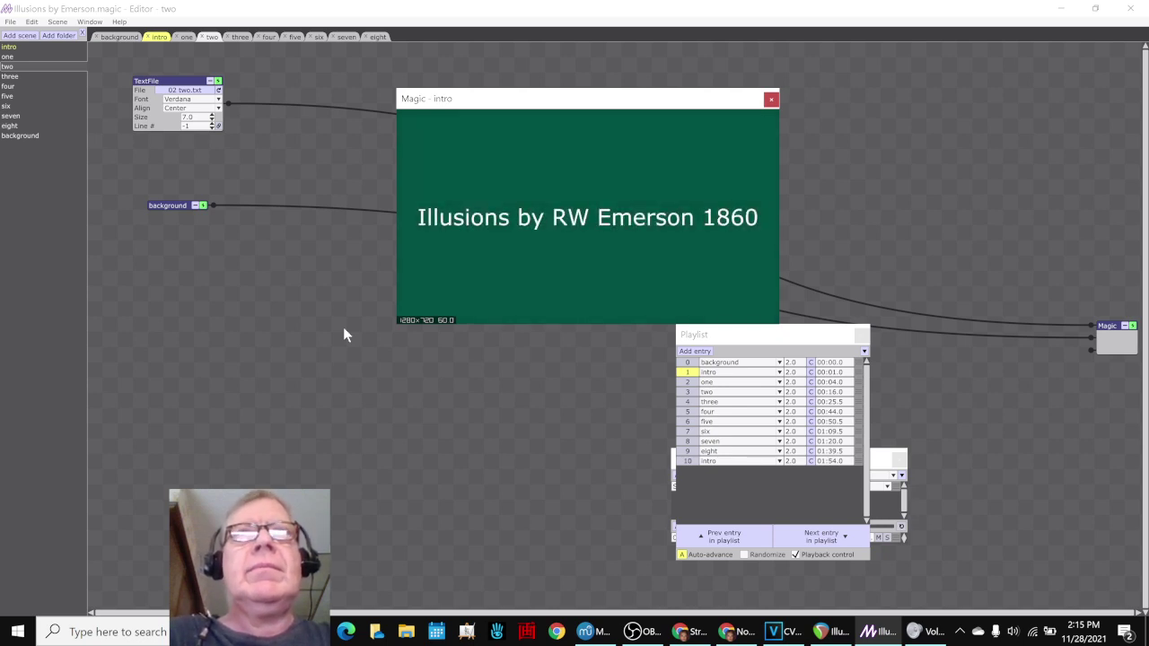
- Advance to stanza one and let the playlist auto-play through every scene
key(Down)
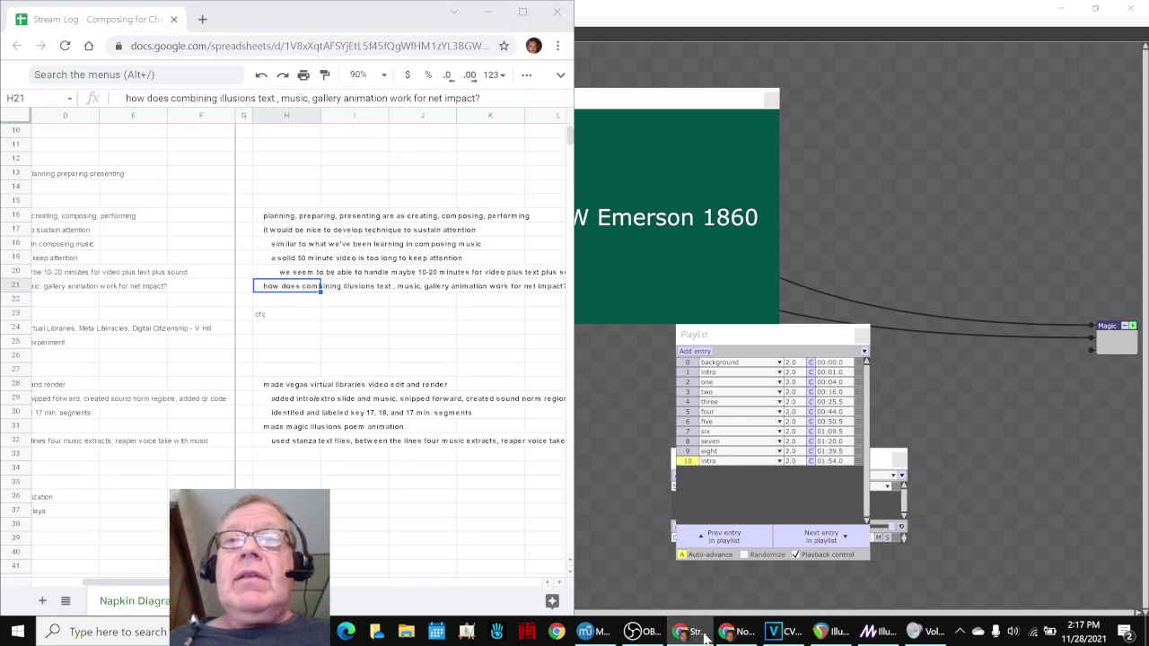
- Bring the Stream Log forward and scroll down to the Ideas Next Time section
click(709, 634)
click(39, 524)
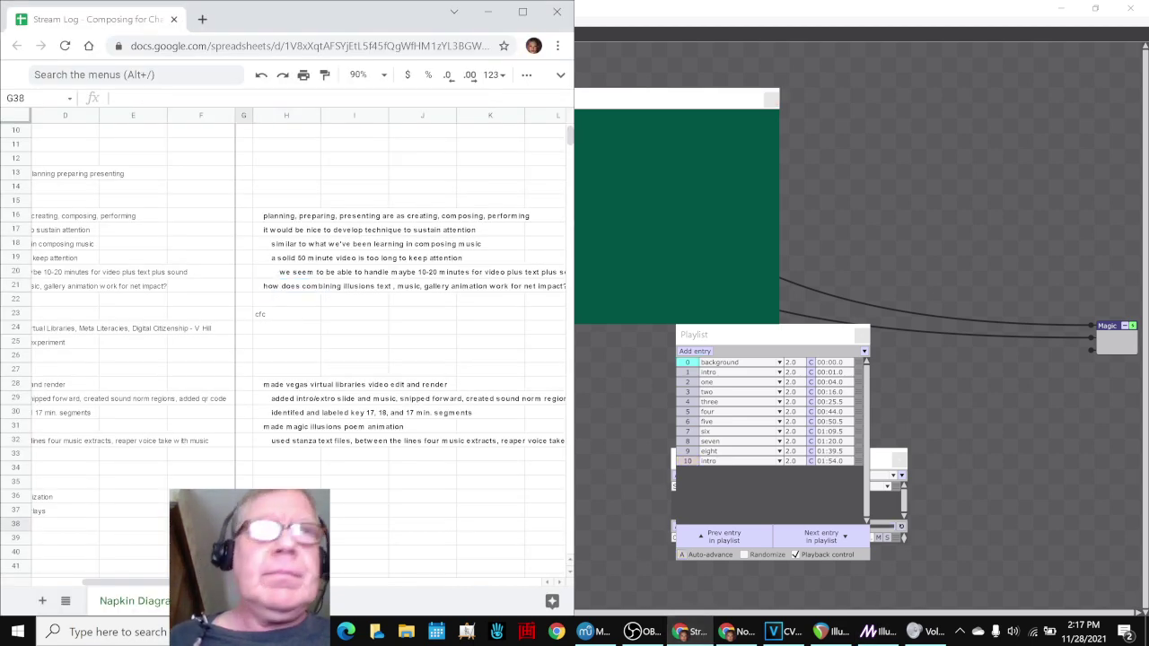
key(Home)
scroll(101, 395, down, 2)
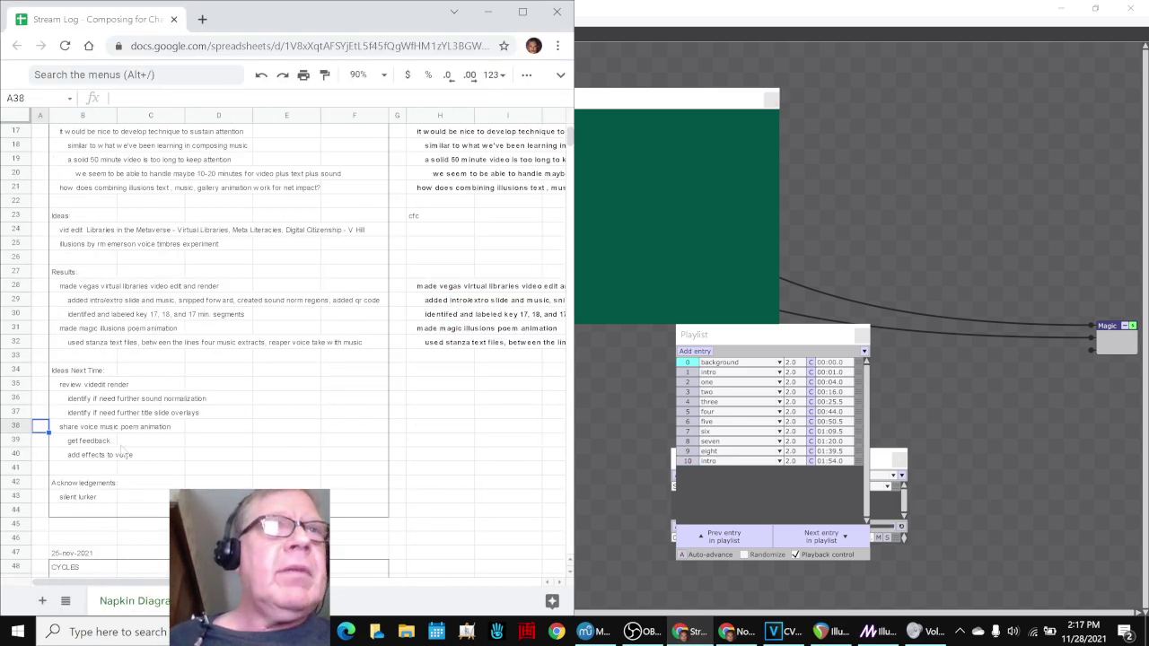
- Review the next-time ideas and the B43 lurker acknowledgement, then begin stopping the OBS stream
click(100, 388)
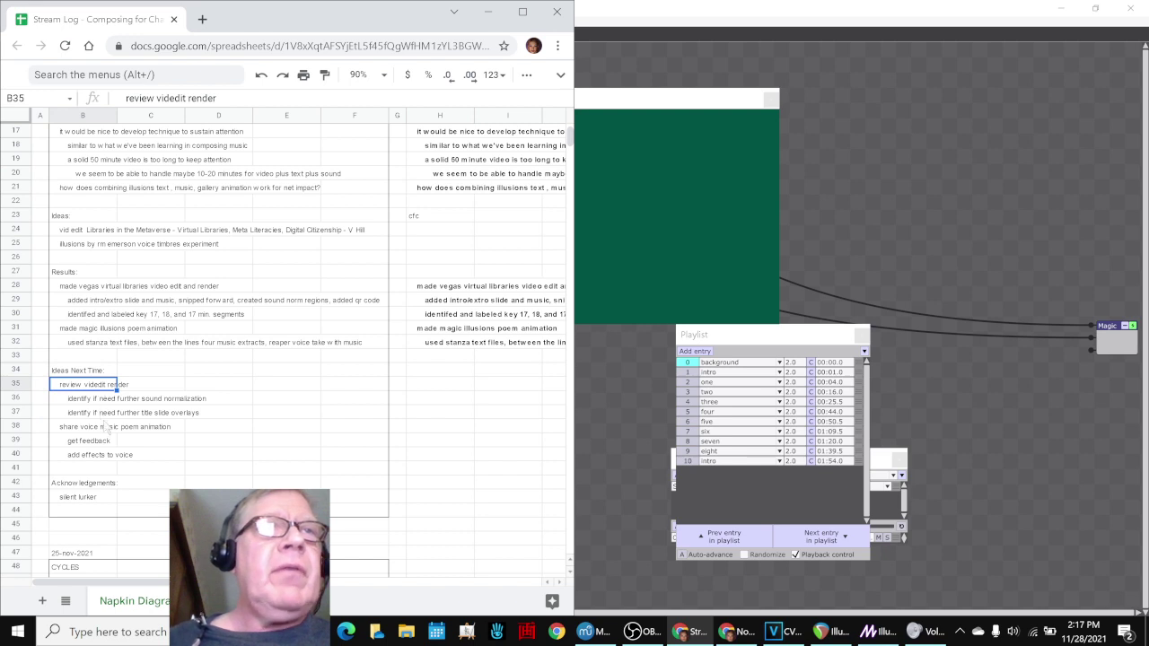
click(108, 428)
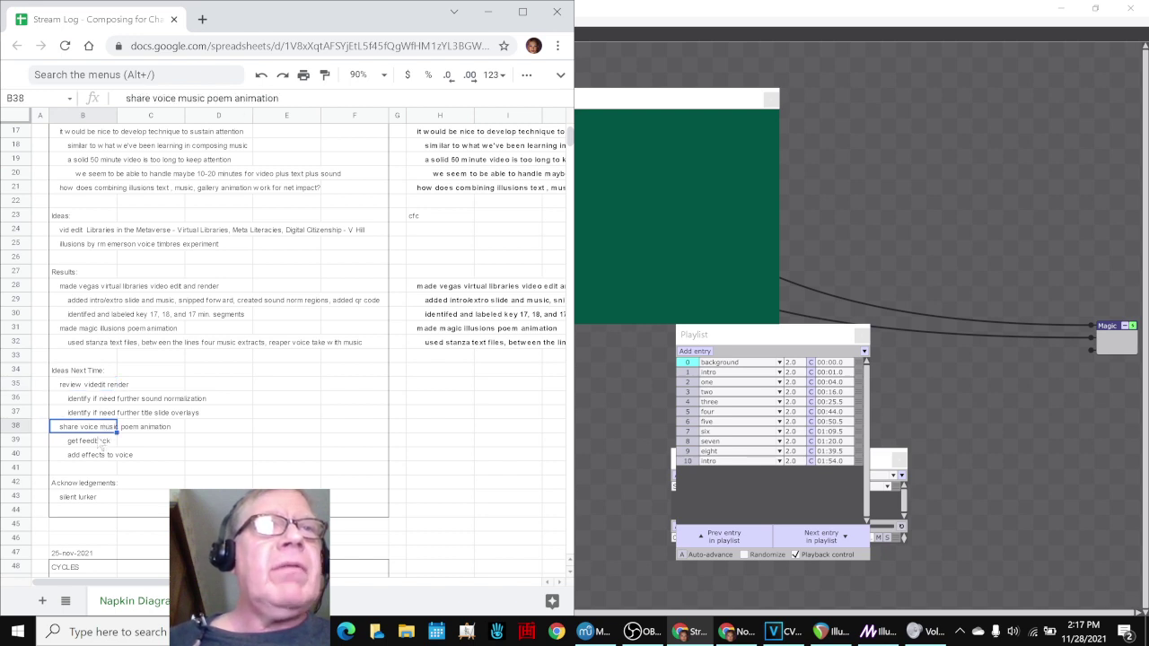
click(101, 442)
click(103, 401)
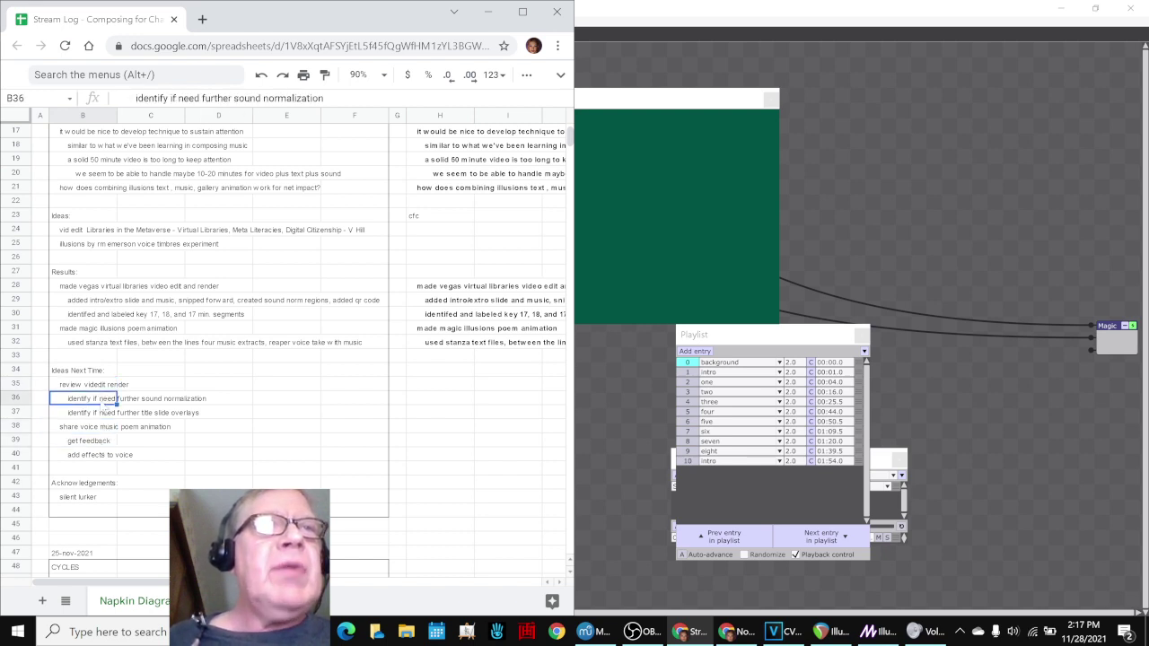
click(100, 456)
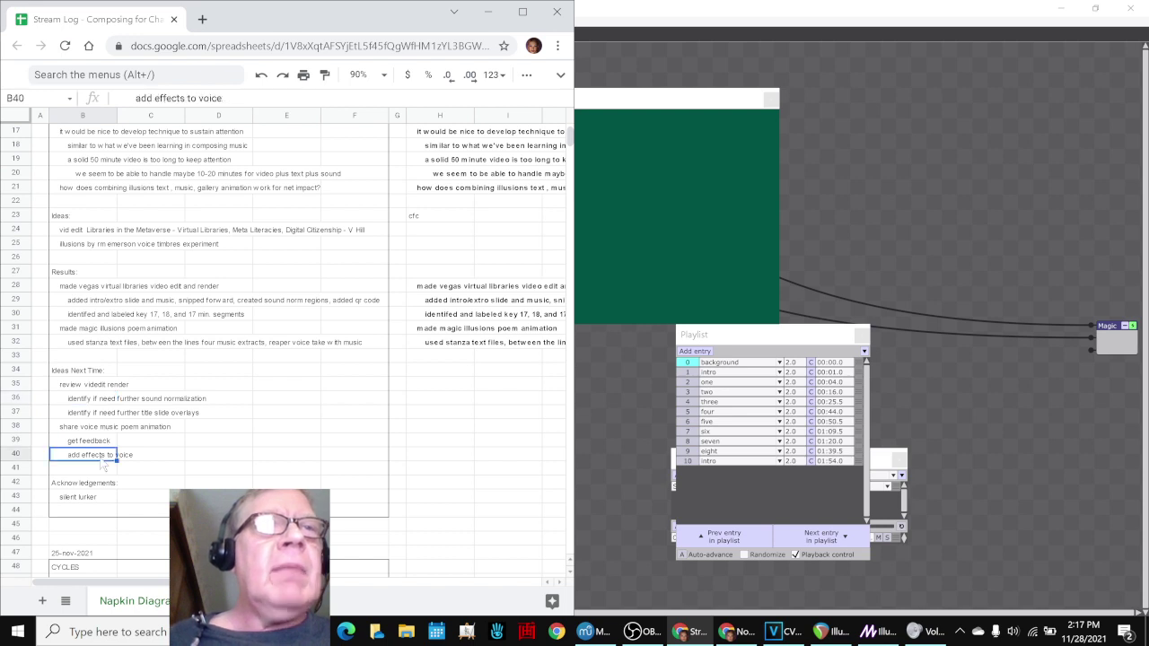
click(91, 496)
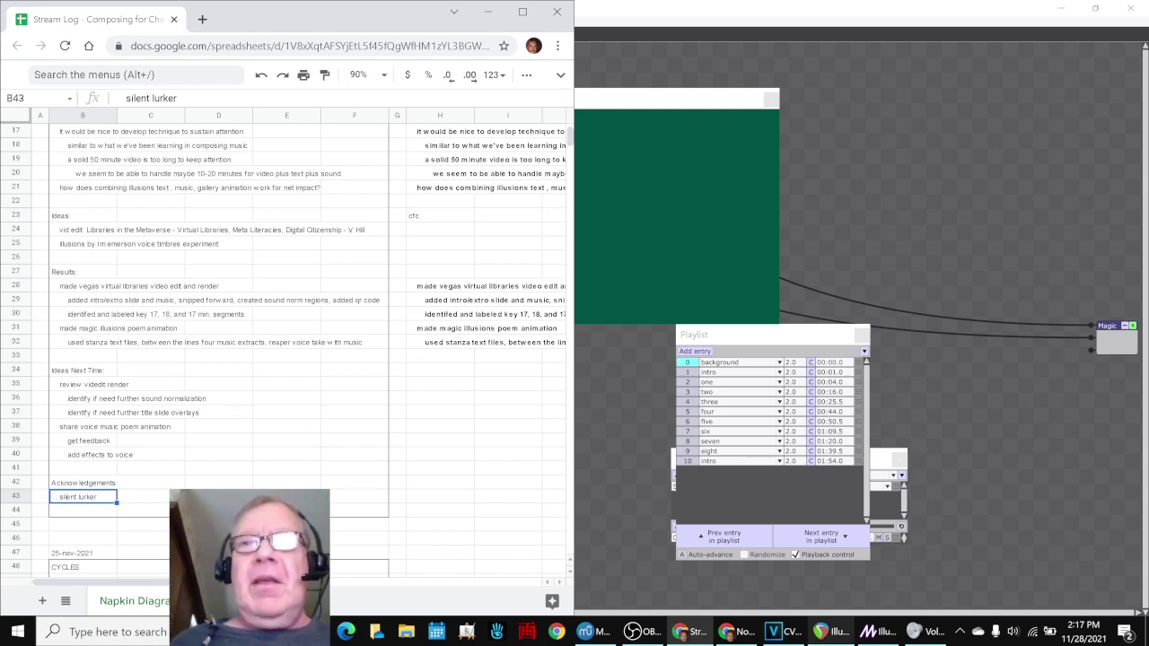
mouse_move(633, 635)
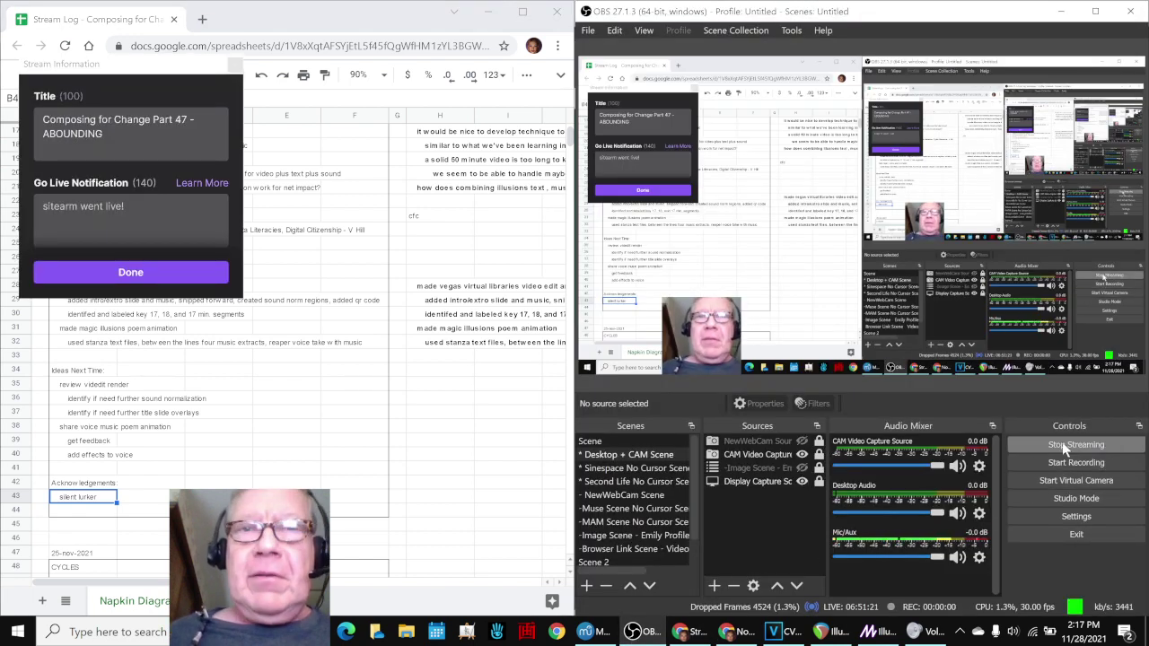
click(1061, 445)
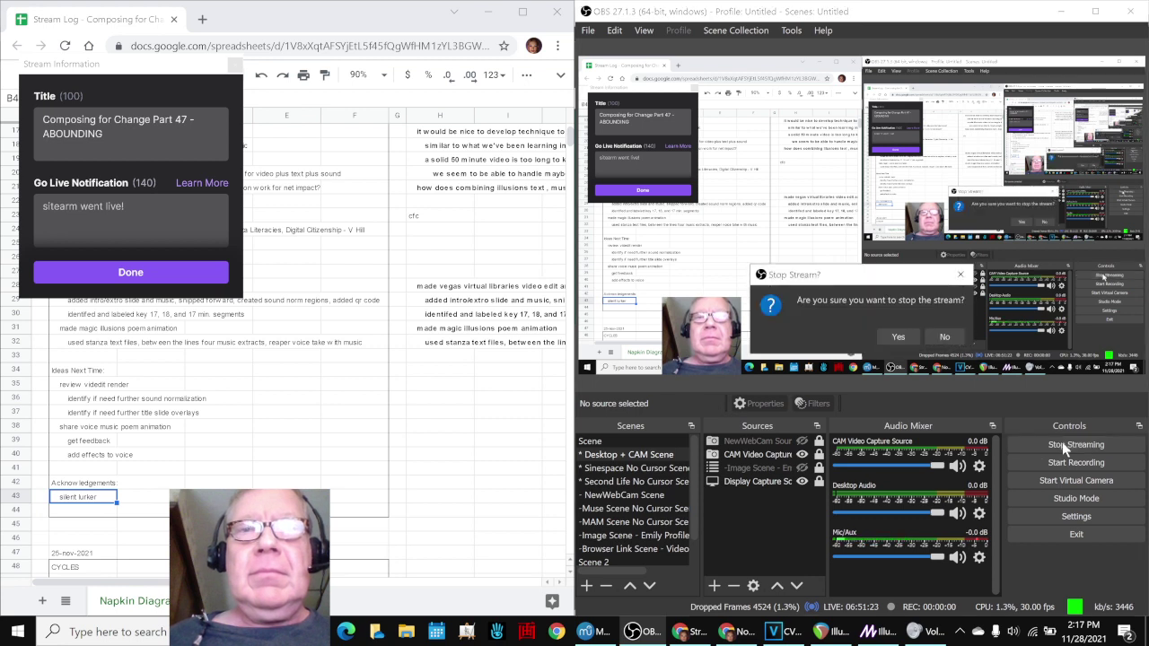